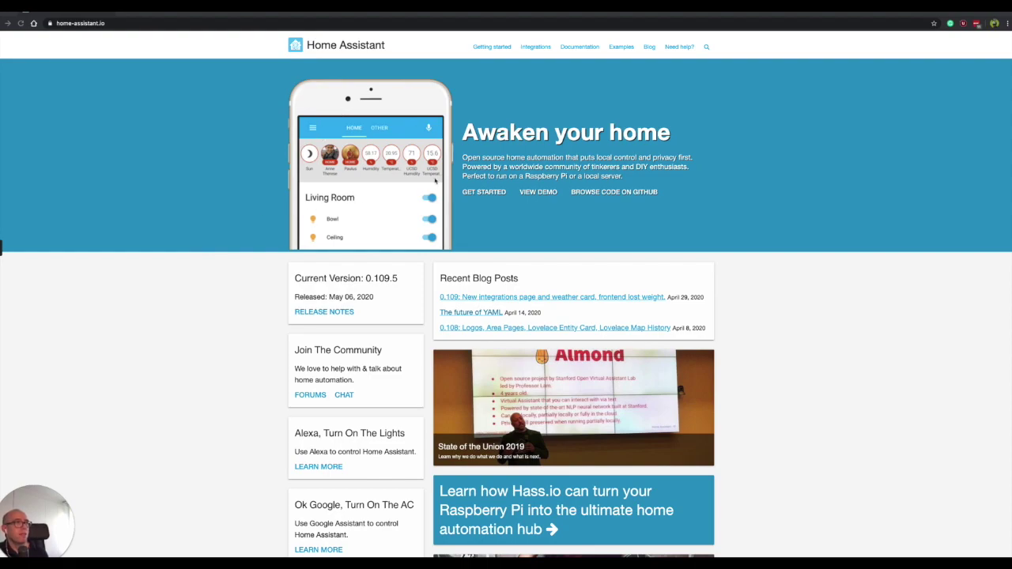
Look through the Home Assistant homepage, covering its news, community, supported brands and the Observe, Control and Automate sections
scroll(356, 176, down, 2)
scroll(260, 171, up, 2)
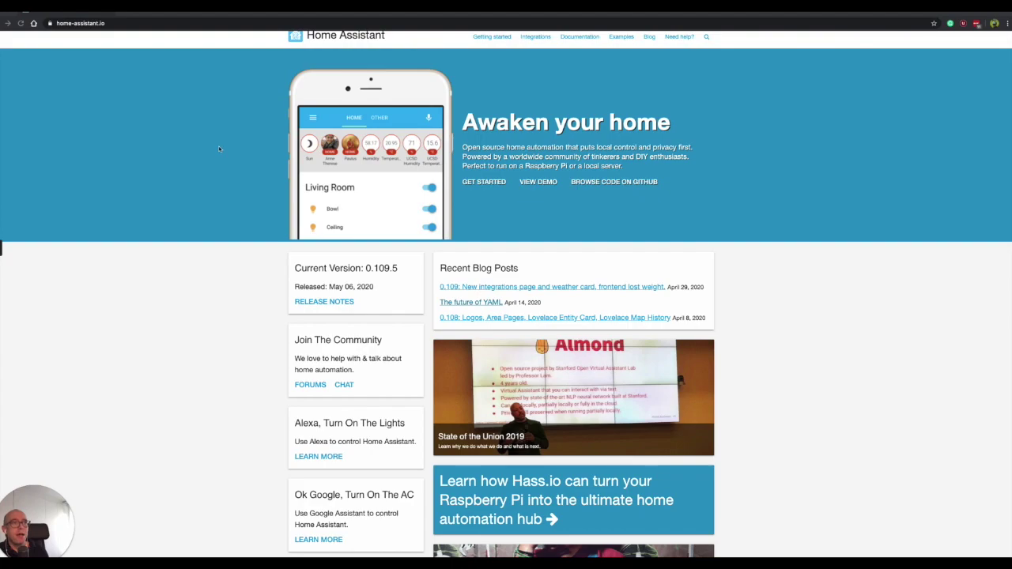
scroll(220, 148, down, 5)
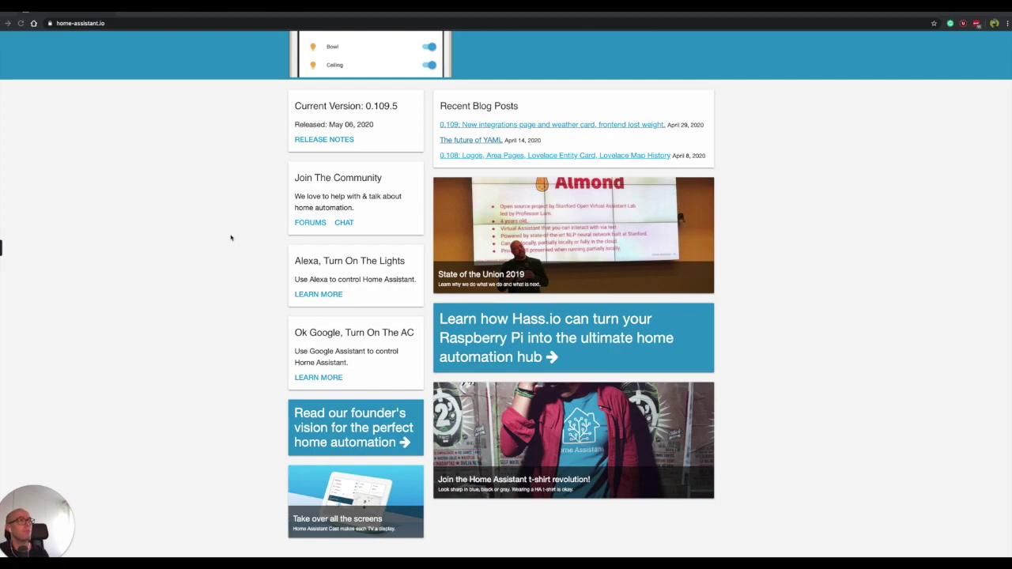
scroll(566, 268, down, 1)
scroll(510, 266, down, 1)
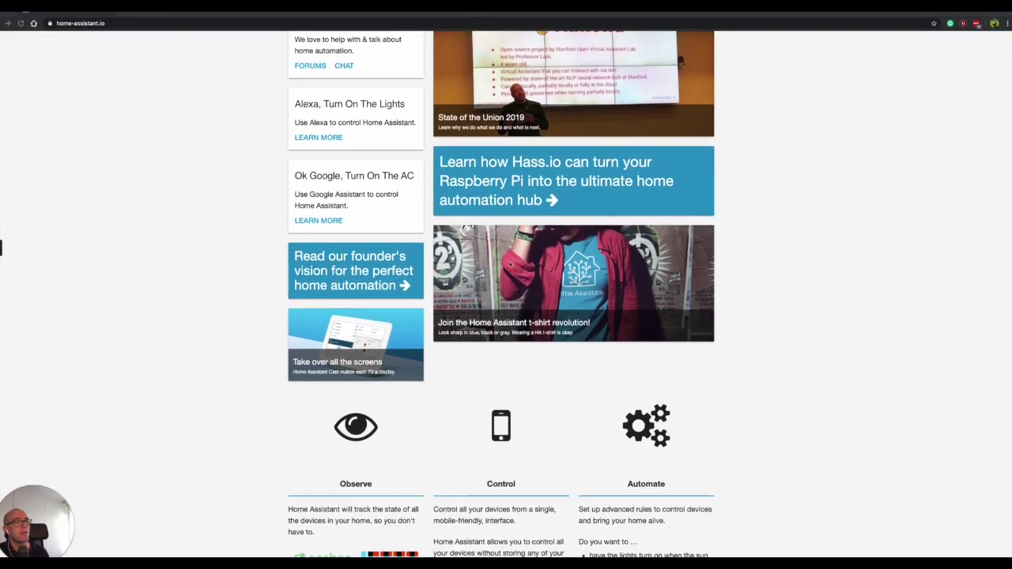
scroll(324, 332, down, 5)
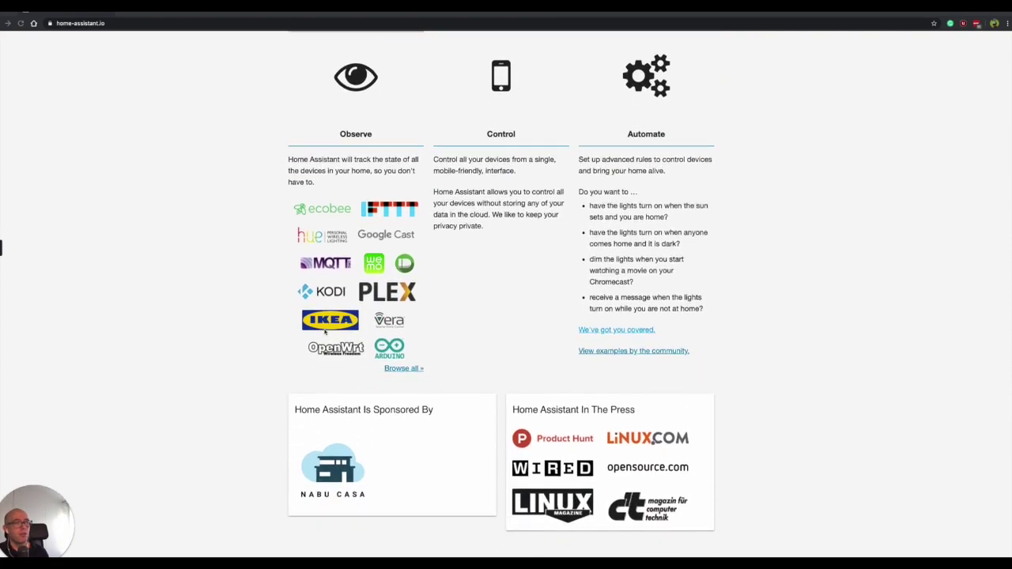
scroll(324, 332, down, 1)
scroll(295, 244, up, 7)
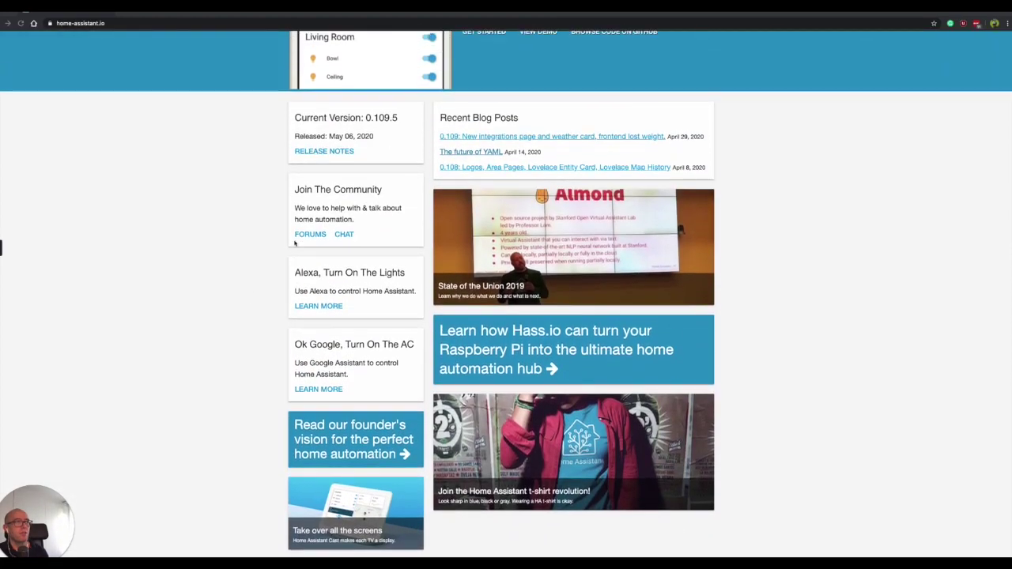
scroll(295, 243, up, 3)
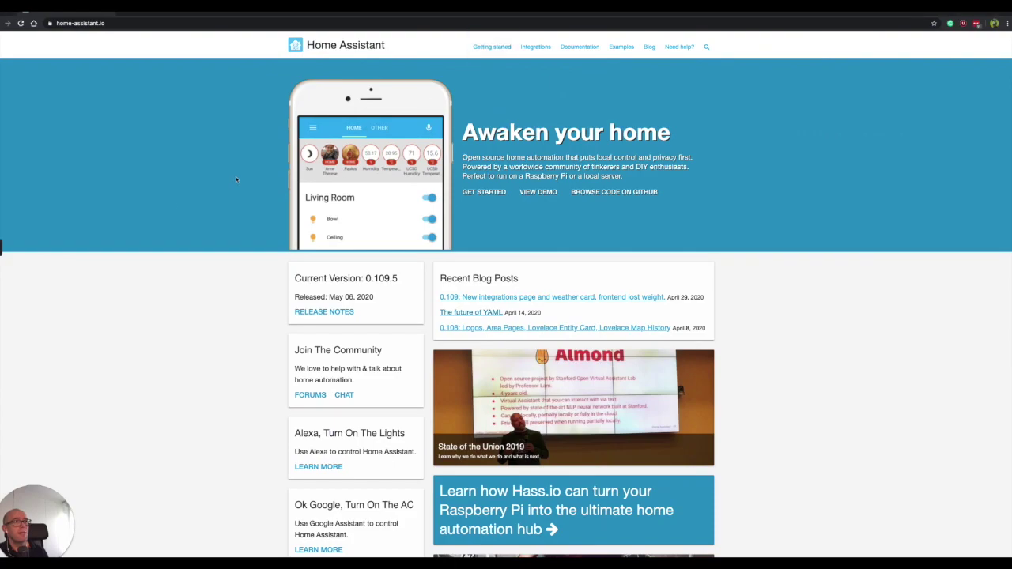
Review the hardware, software and installation instructions in the Getting started guide, and open the Integrations catalogue
click(490, 47)
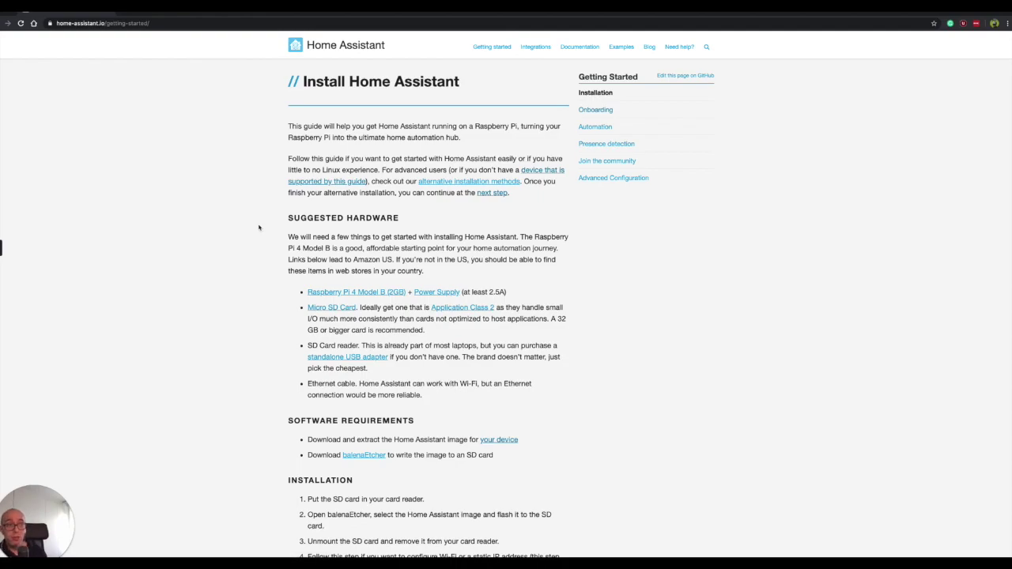
scroll(259, 228, down, 1)
scroll(259, 227, down, 1)
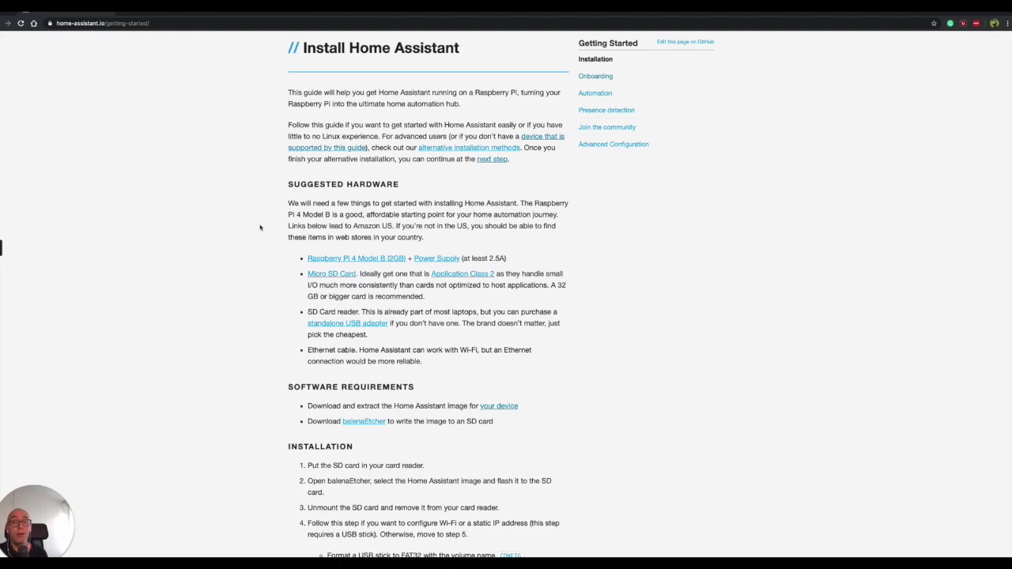
scroll(267, 238, down, 5)
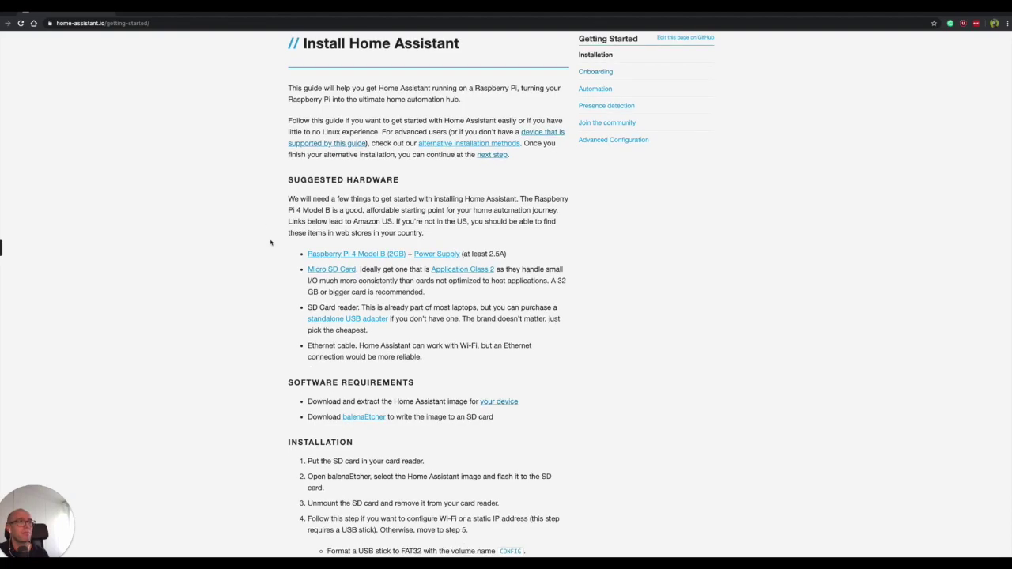
scroll(271, 243, down, 2)
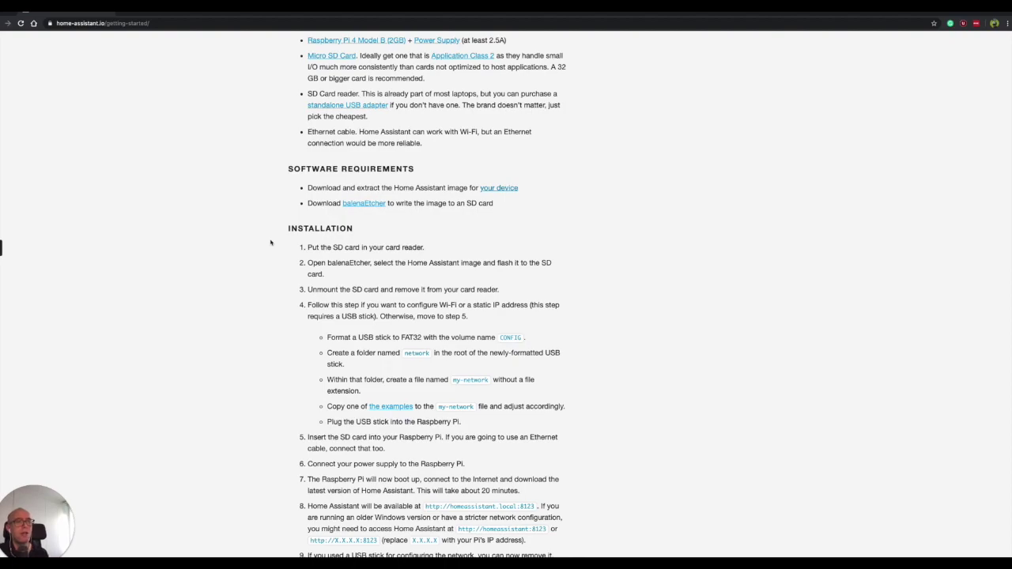
scroll(271, 243, down, 3)
scroll(271, 245, up, 10)
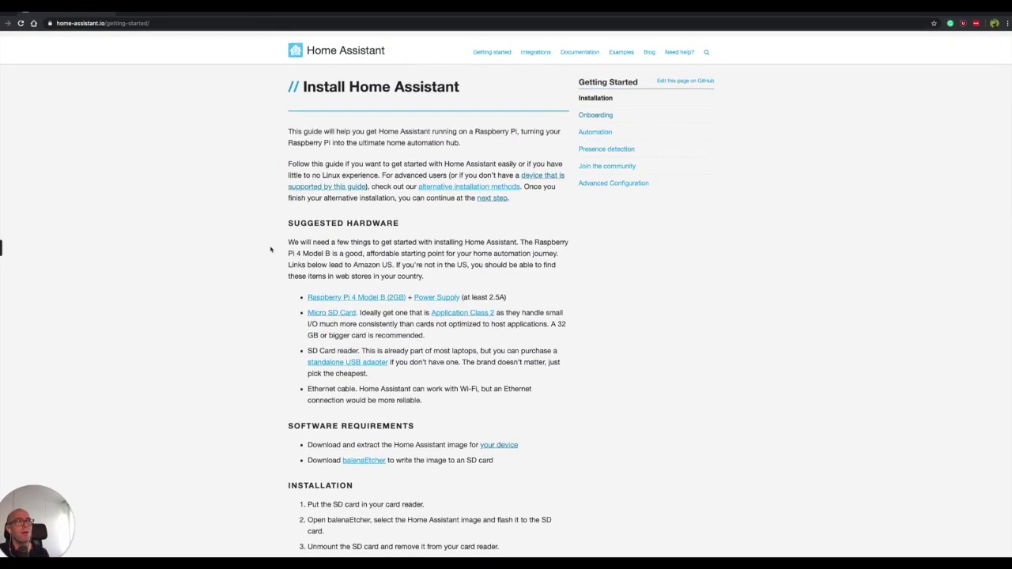
click(535, 50)
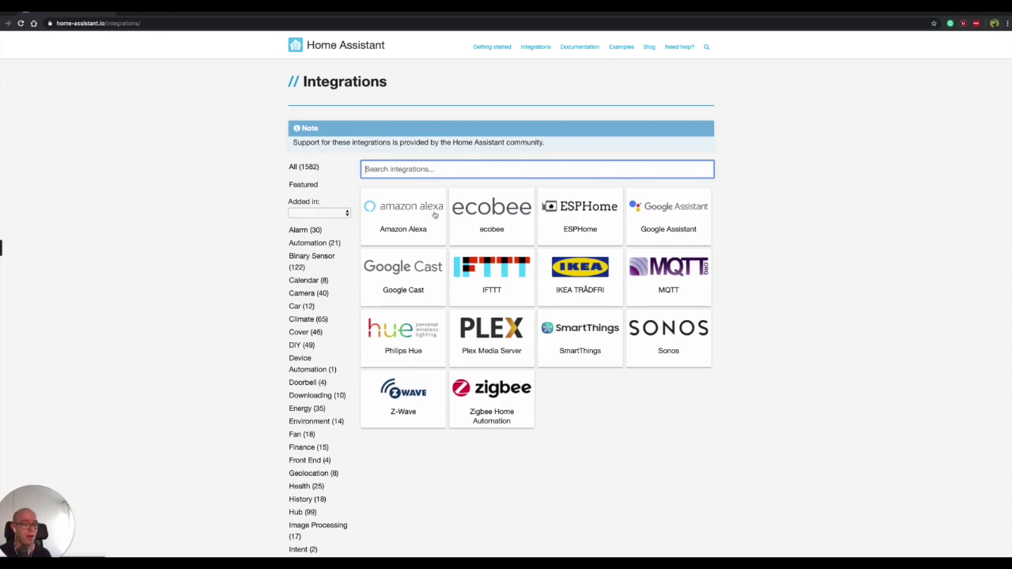
Switch to the terminal and try docker run --init -d --name="home-assistant" -e "TZ=Europe/Zurich" -v $PWD:/config -p 8123:8123 homeassistant/home-assistant:stable
key(super+Tab)
key(super+Tab)
key(super+Tab)
key(super+Tab)
key(super+Tab)
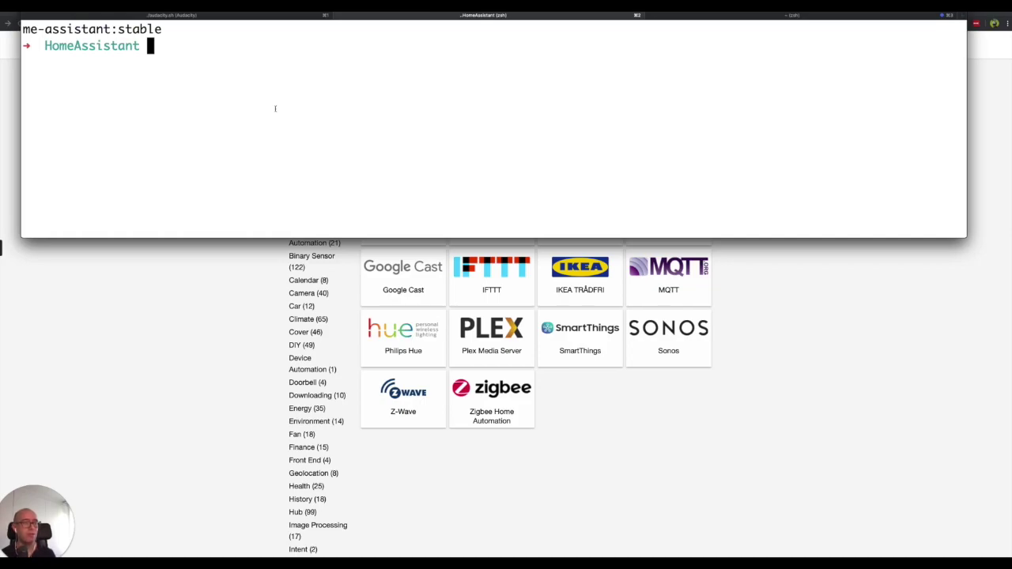
text(docker)
key(Right)
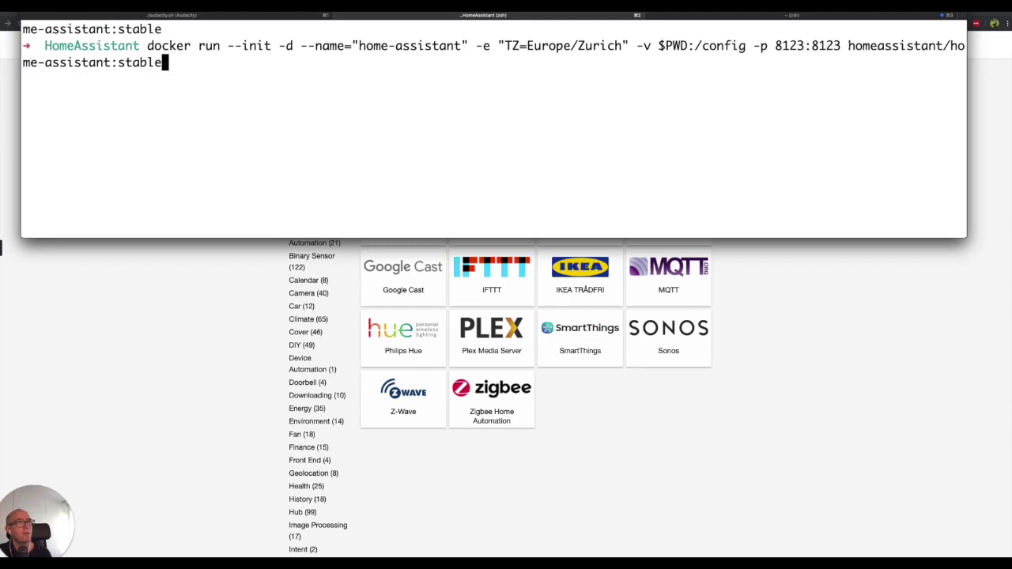
key(Return)
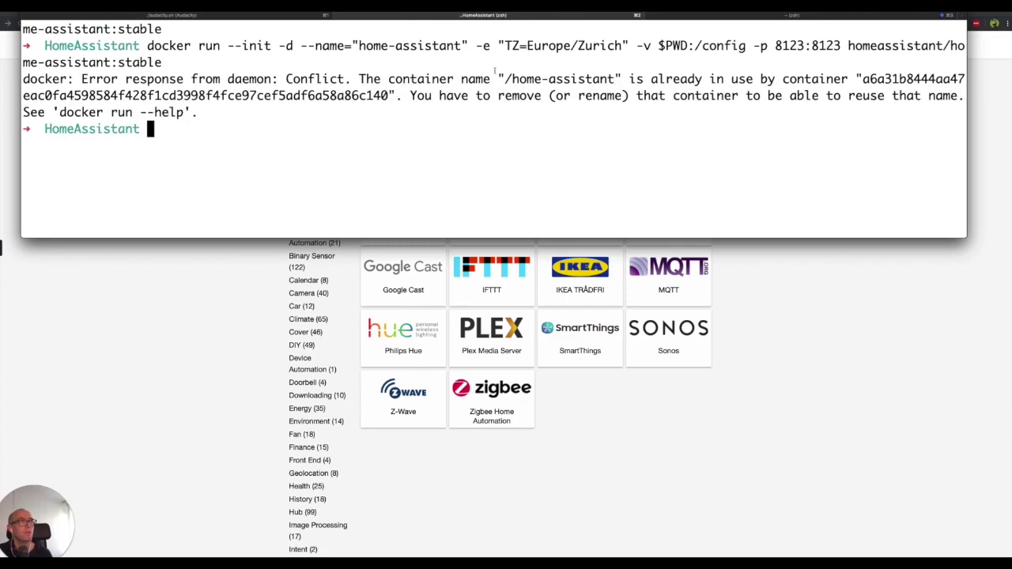
Remove the existing home-assistant container with docker rm home-assistant
text(docker rm )
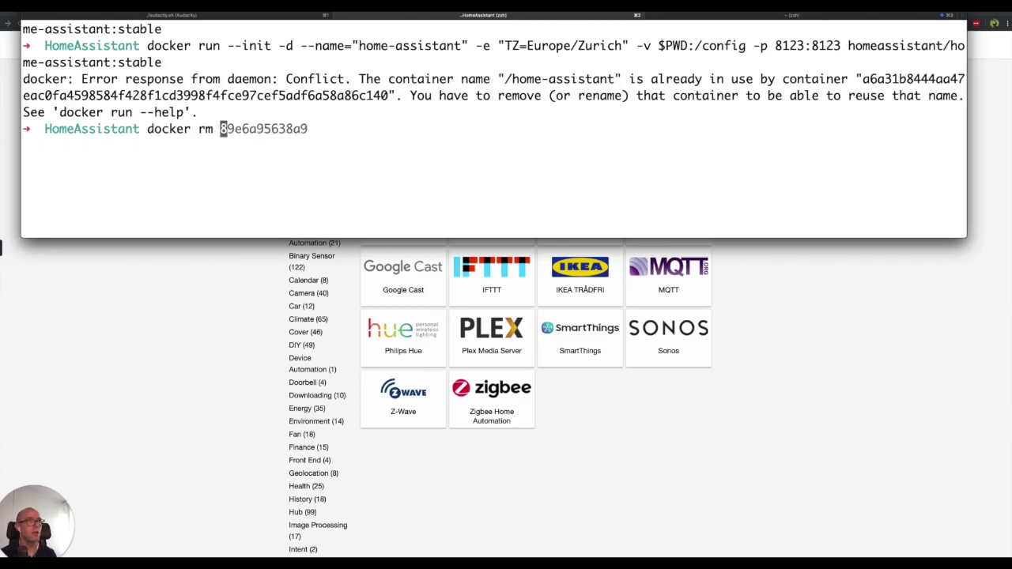
text(home-assistant)
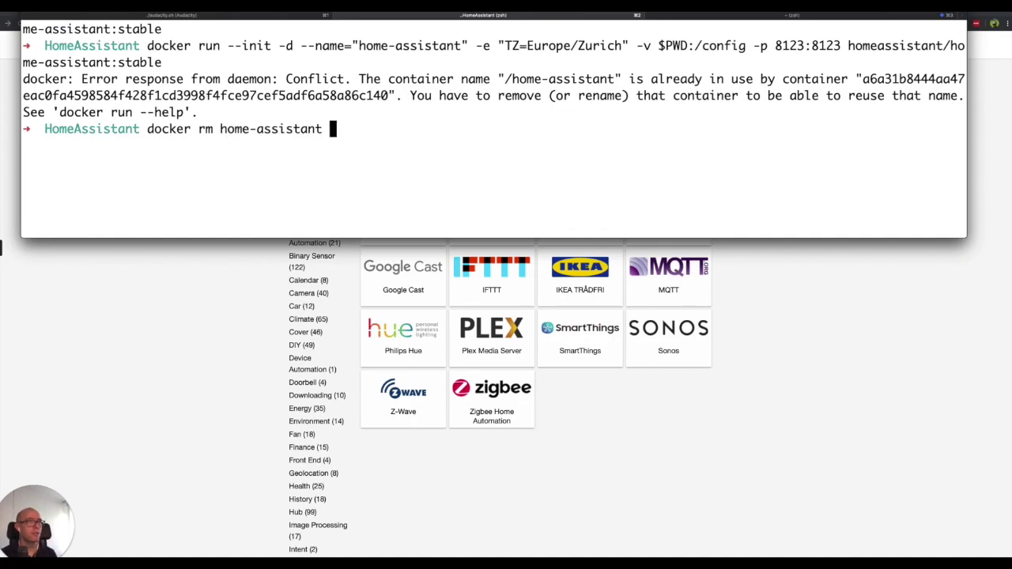
key(Return)
key(Up)
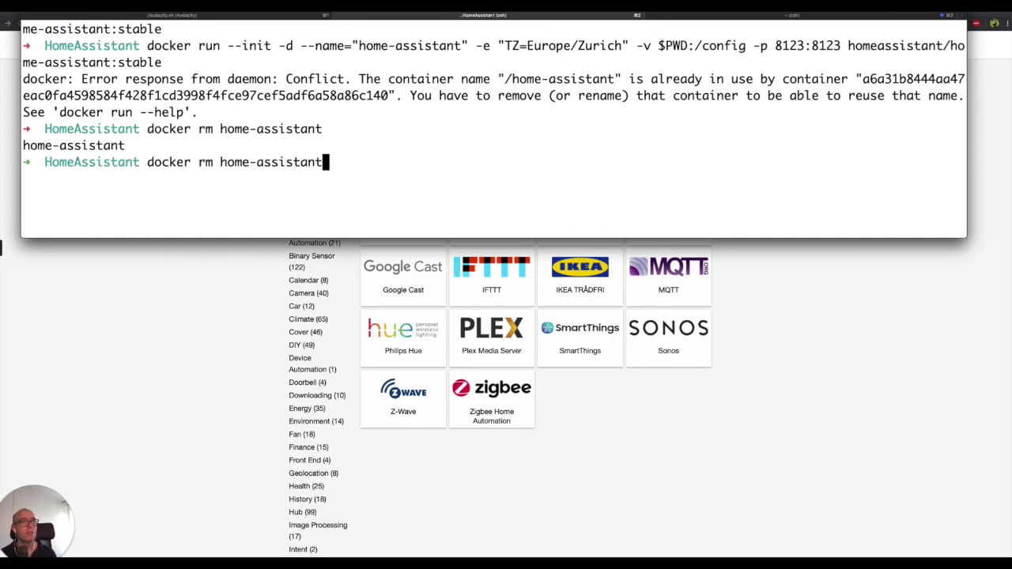
key(ctrl+c)
List the contents of the HomeAssistant folder with ls and clear the terminal
text(ls)
key(Return)
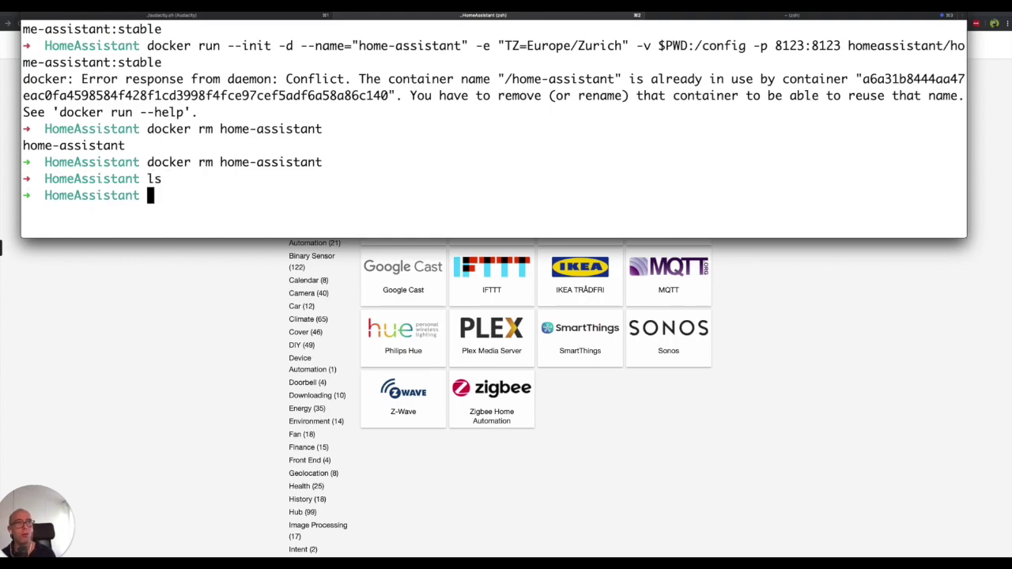
key(ctrl+l)
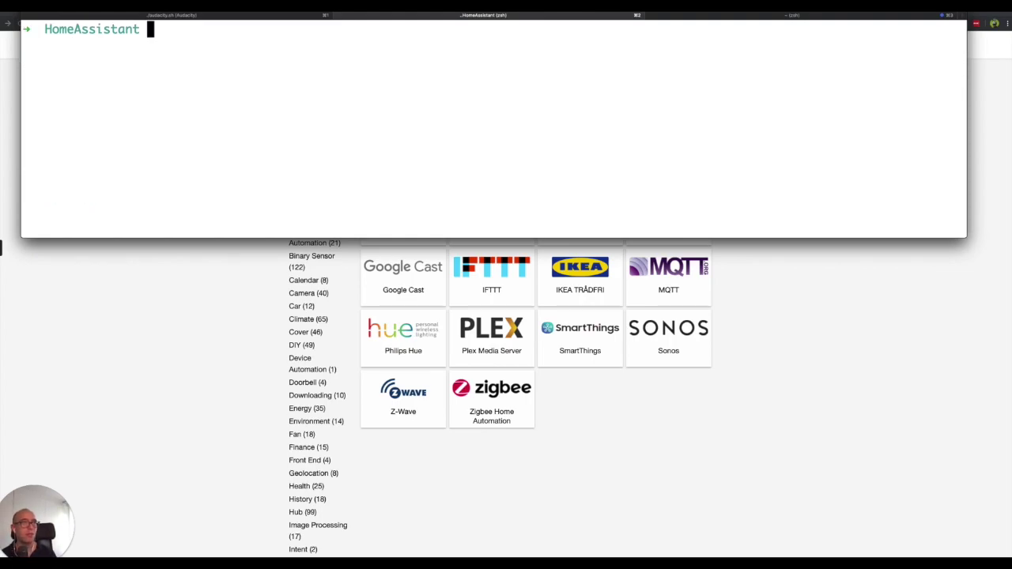
Rerun the docker run command for homeassistant/home-assistant:stable, named home-assistant, with time zone Europe/Zurich, $PWD mounted at /config and port mapping 8123:8123
key(Up)
key(Up)
key(Up)
key(Return)
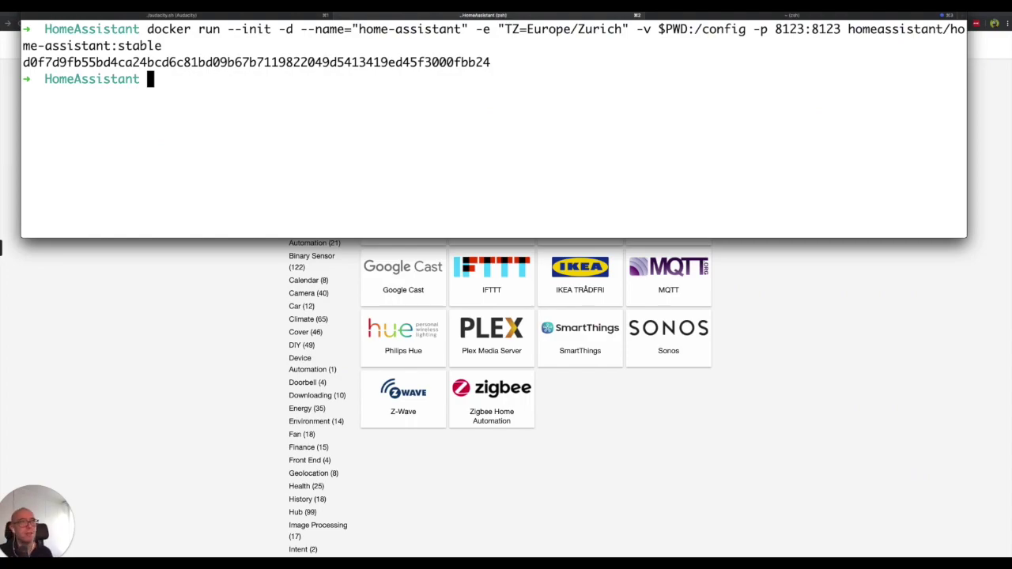
List the running containers with docker ps and open the published address 0.0.0.0:8123 in a new browser tab
text(docker ps)
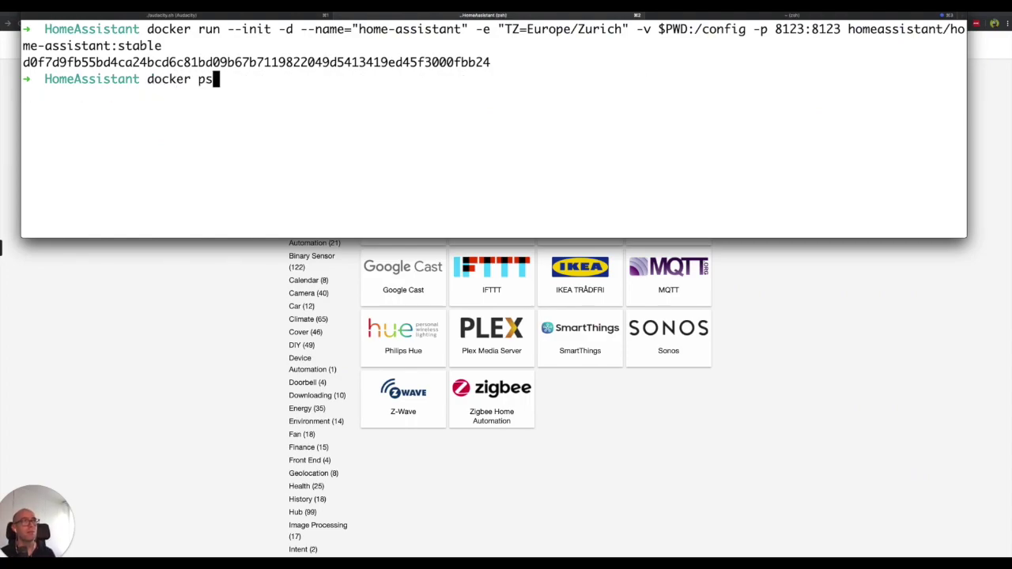
key(Return)
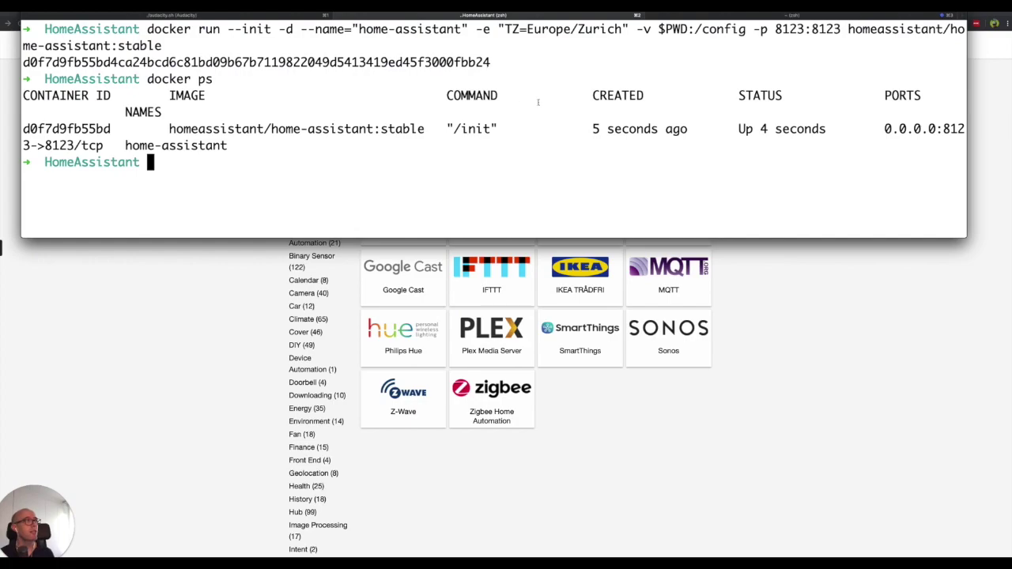
drag(884, 129, 30, 145)
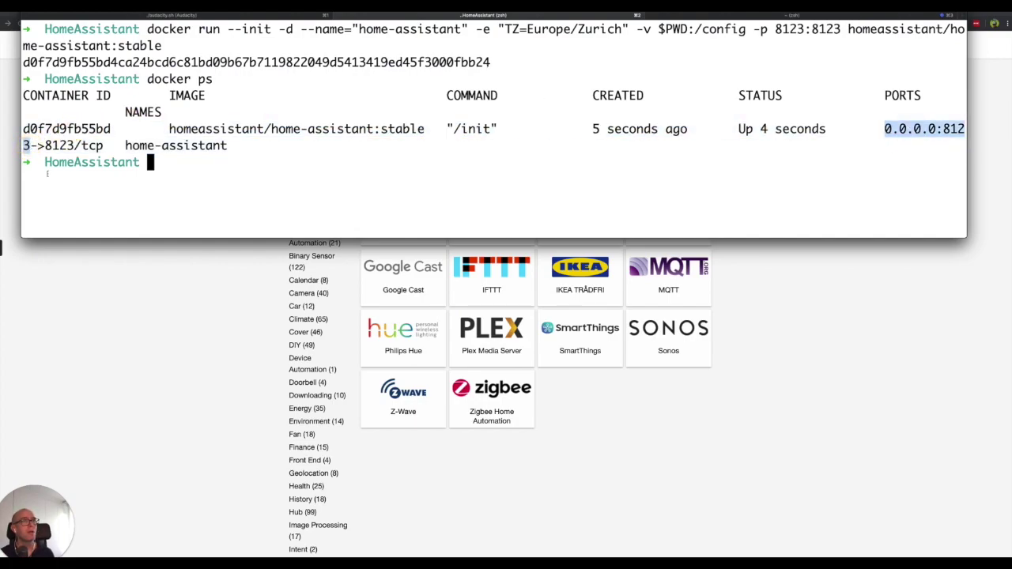
click(100, 260)
click(131, 13)
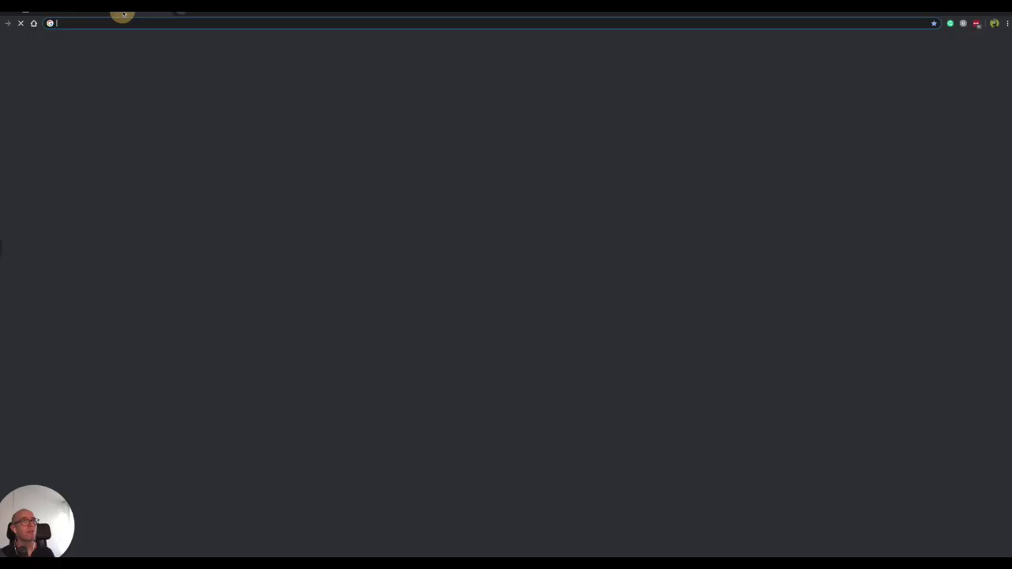
key(super+v)
key(Return)
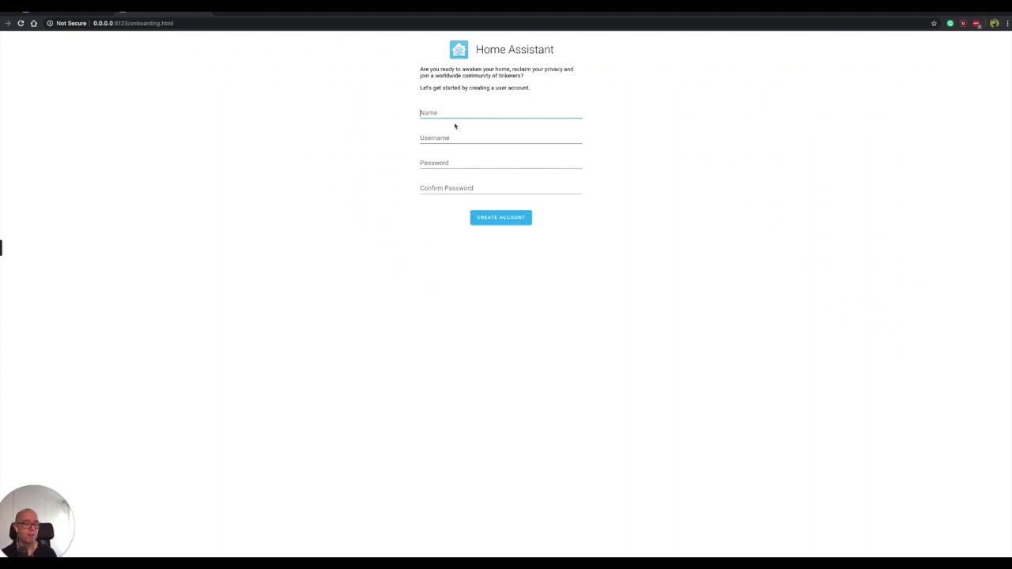
Create the user account by entering the owner's name, the username, and the account password with its confirmation
text(BriaN)
key(Tab)
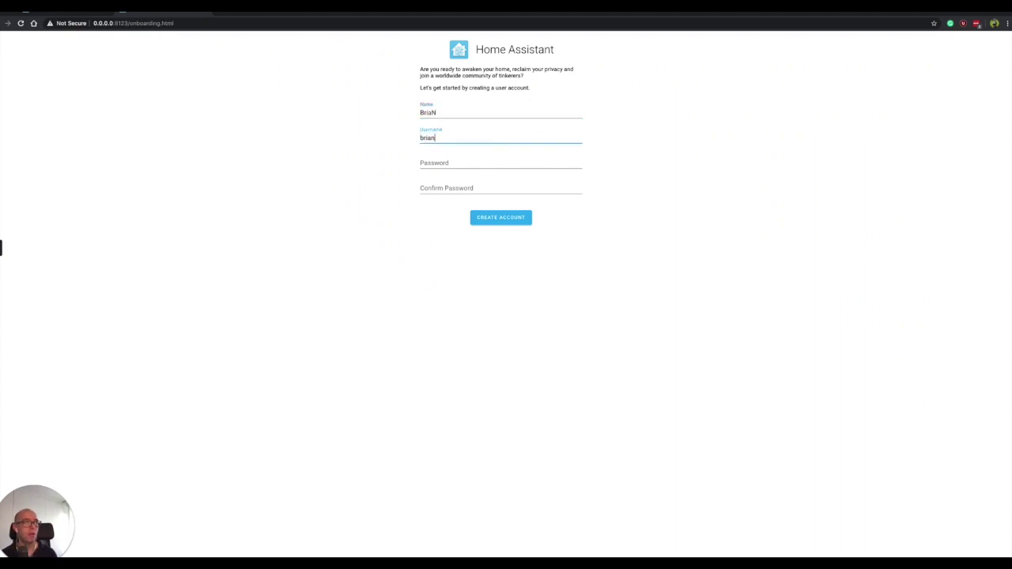
key(Tab)
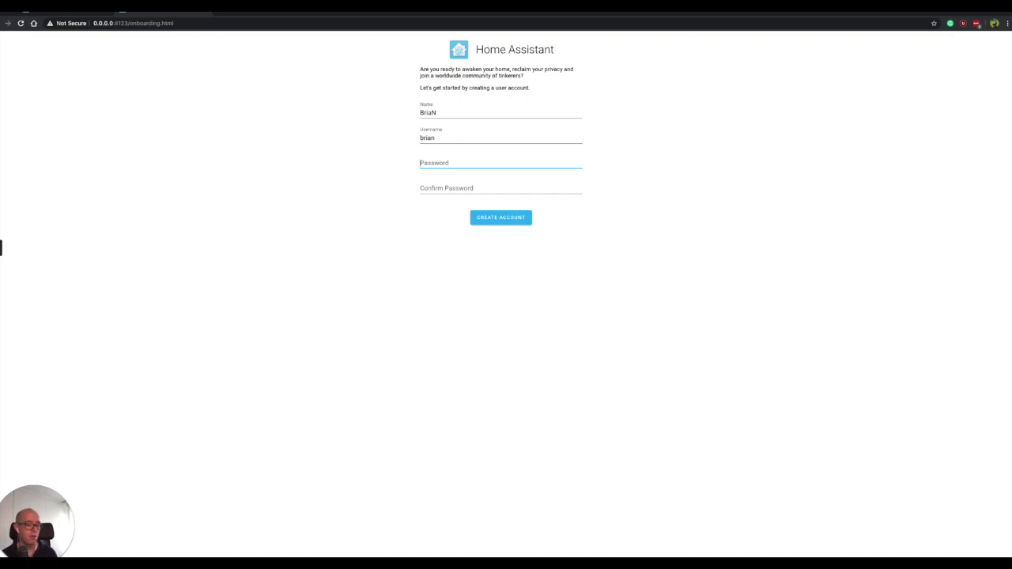
text(•••••••••)
key(Tab)
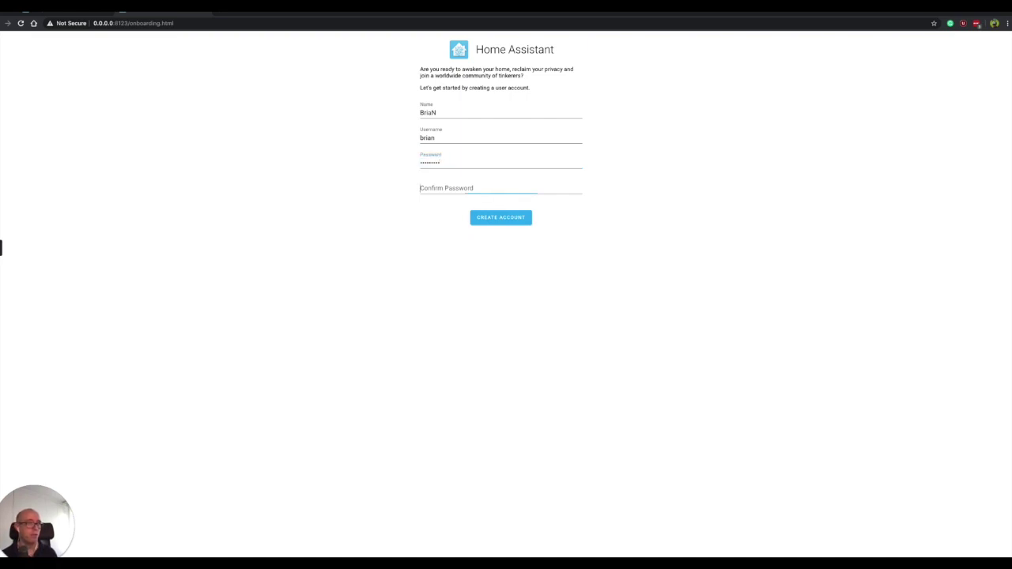
text(•••••••••)
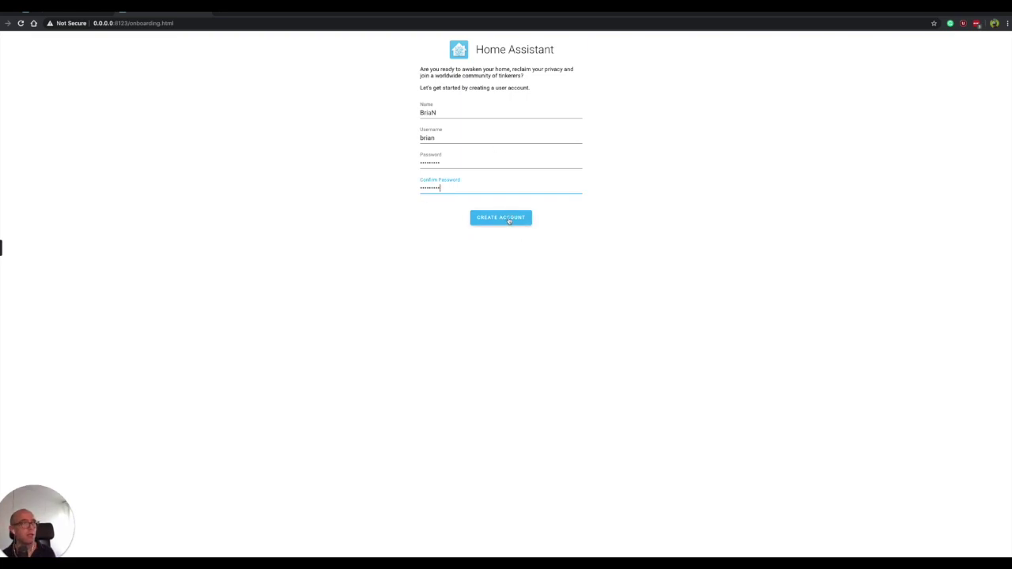
click(509, 221)
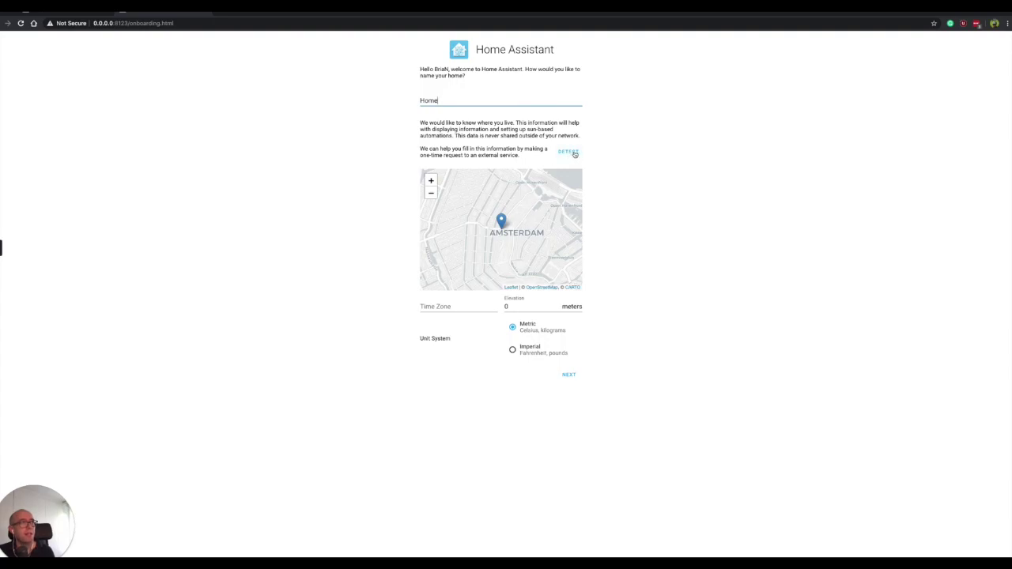
Detect the home's location automatically and set its elevation to 450 meters with the Metric unit system
click(573, 153)
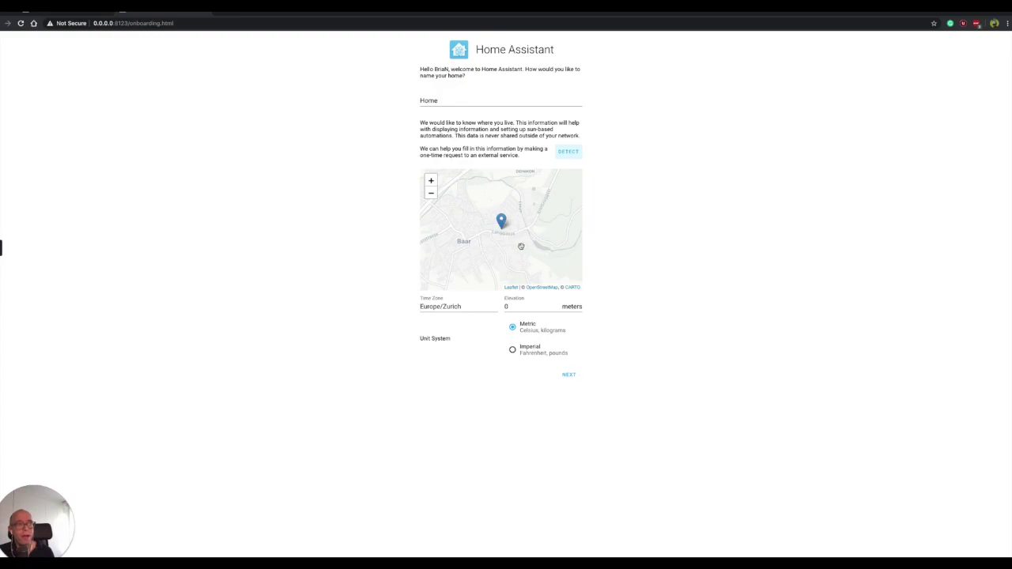
click(506, 307)
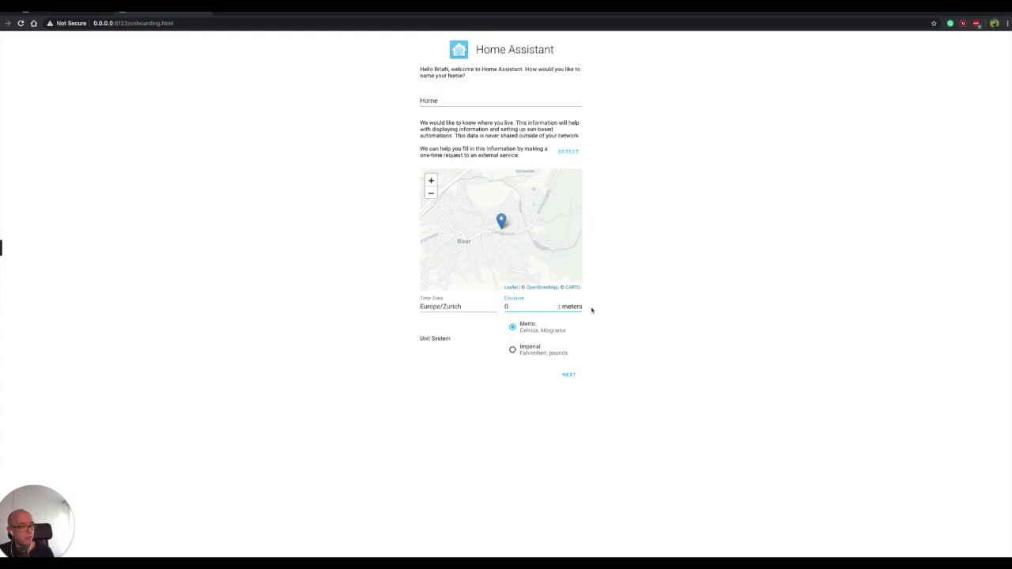
key(BackSpace)
text(450)
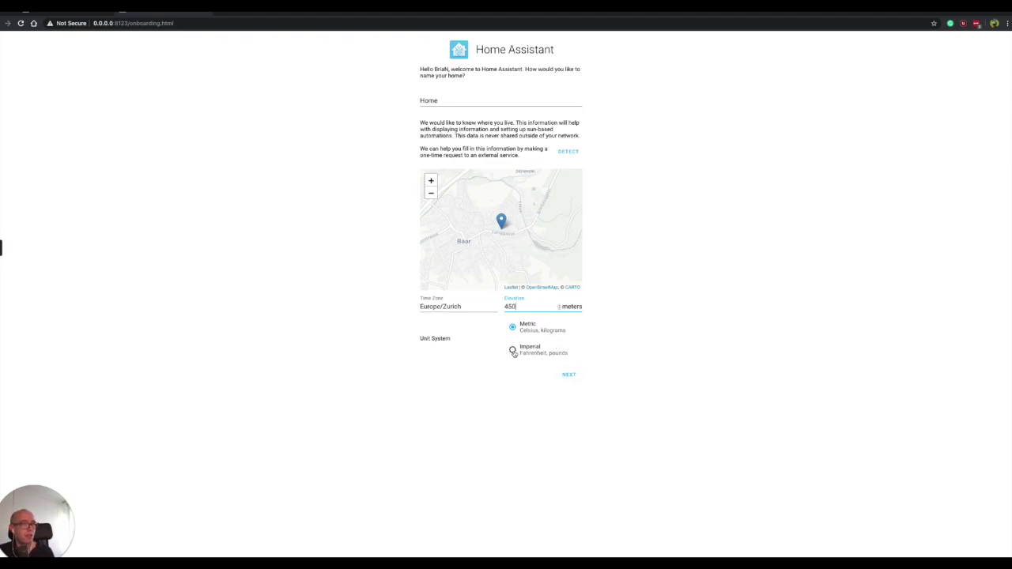
click(513, 352)
click(513, 327)
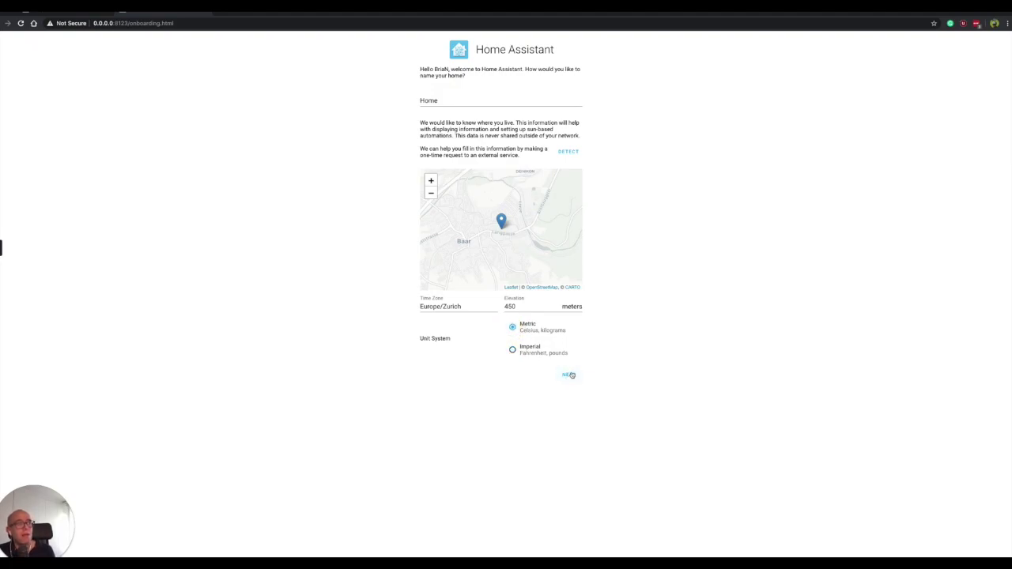
Submit the home location settings and finish the onboarding without setting up any integrations
click(570, 375)
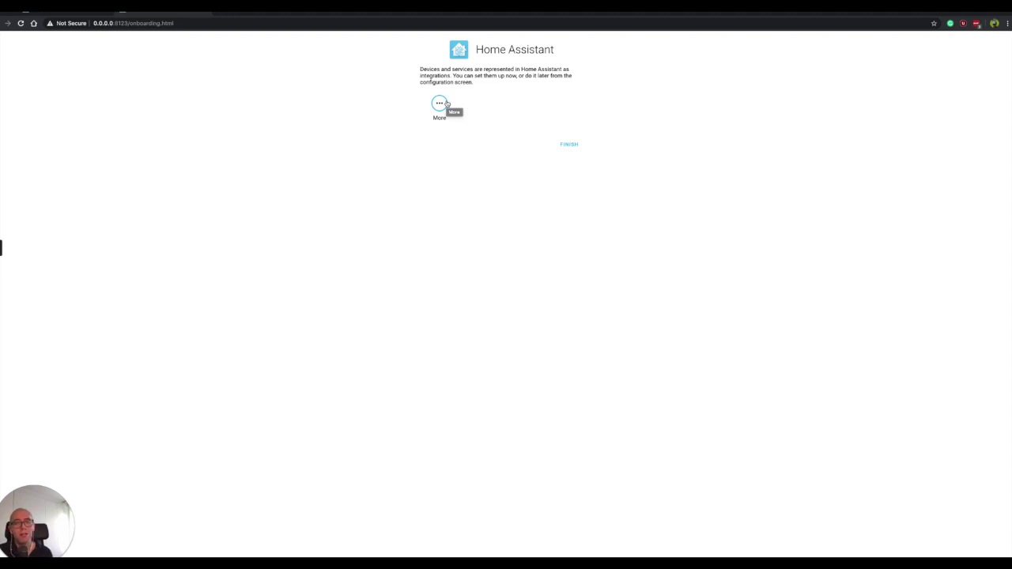
click(571, 145)
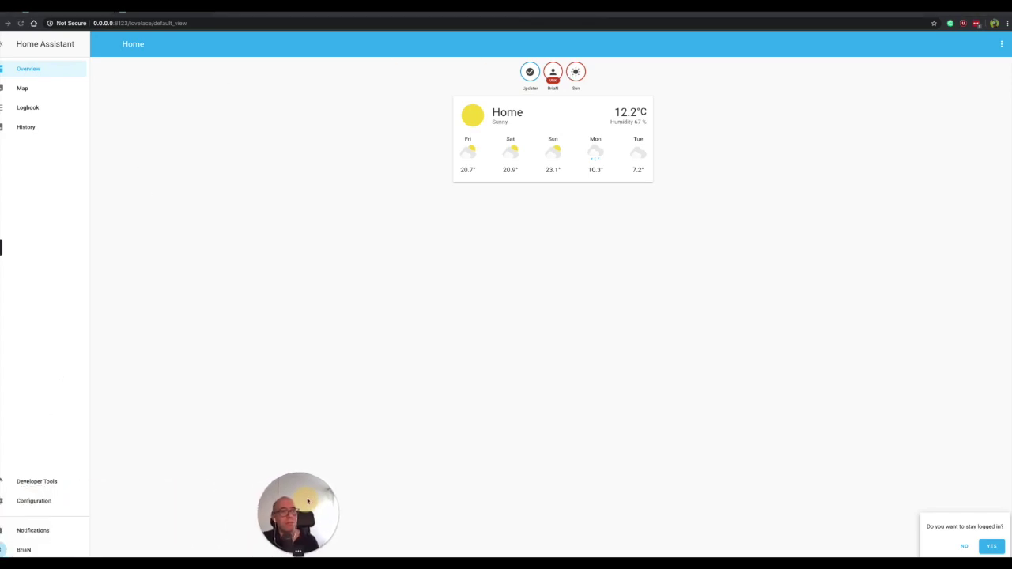
Open the Integrations section of the configuration and choose to stay logged in
click(34, 501)
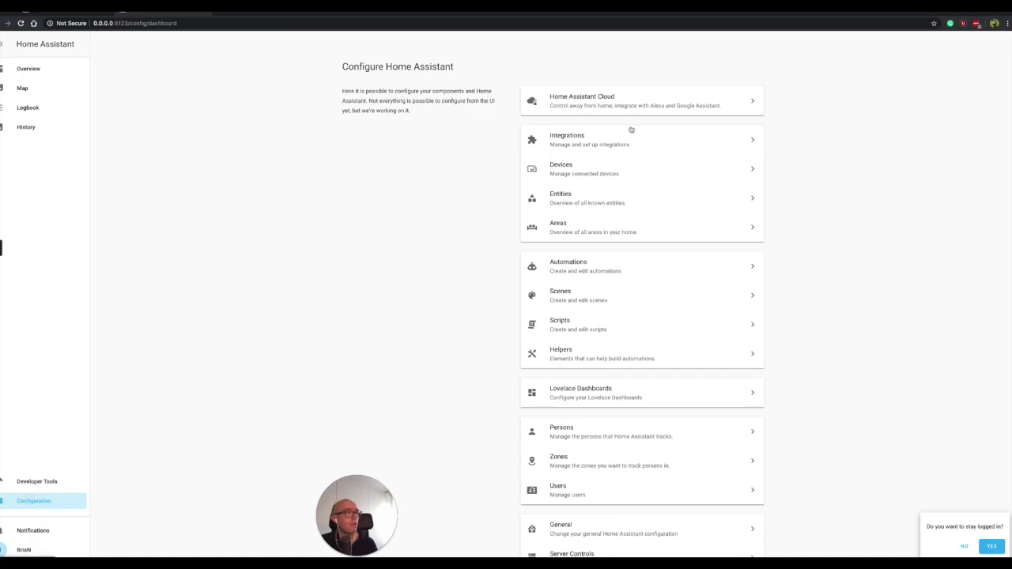
click(571, 139)
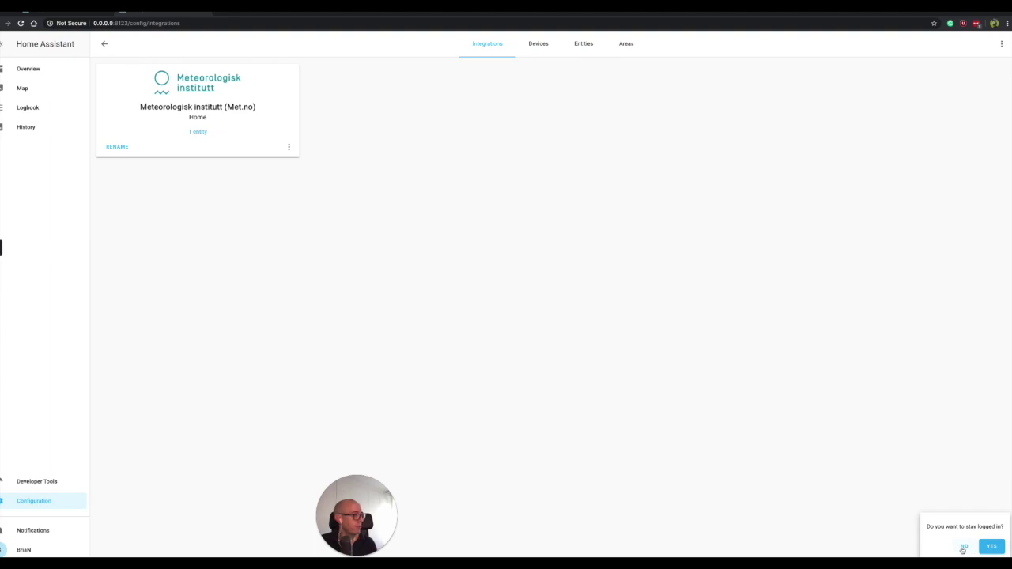
click(993, 546)
Search the new integrations for Brother, view the Brother Printer setup form, and close it without submitting
click(996, 545)
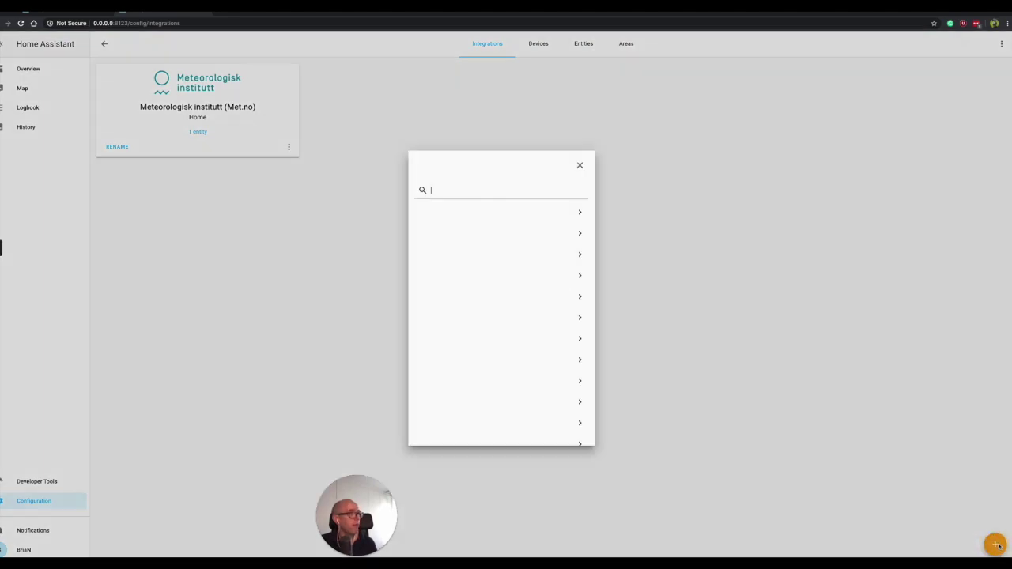
text(BROTHER)
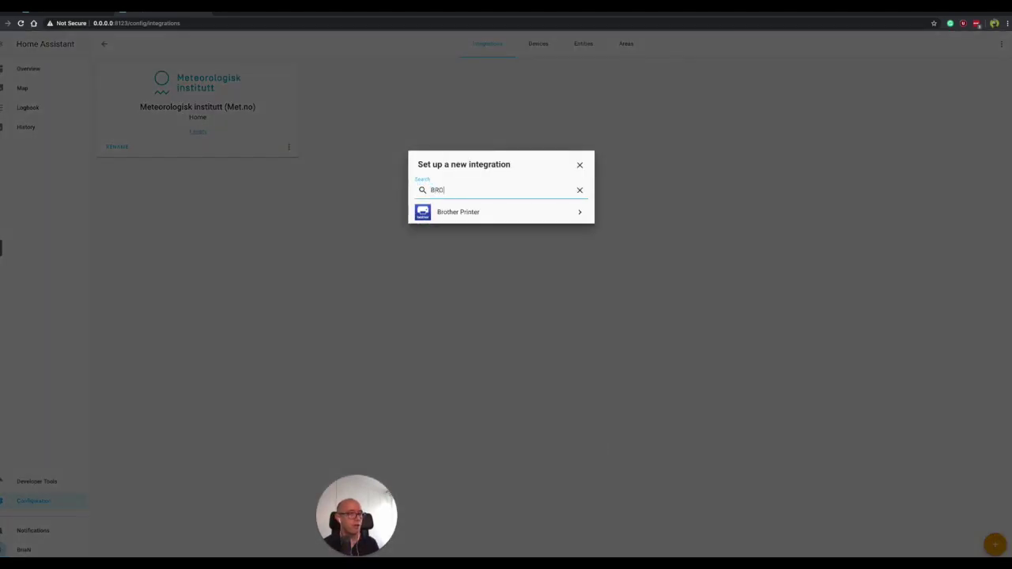
click(463, 213)
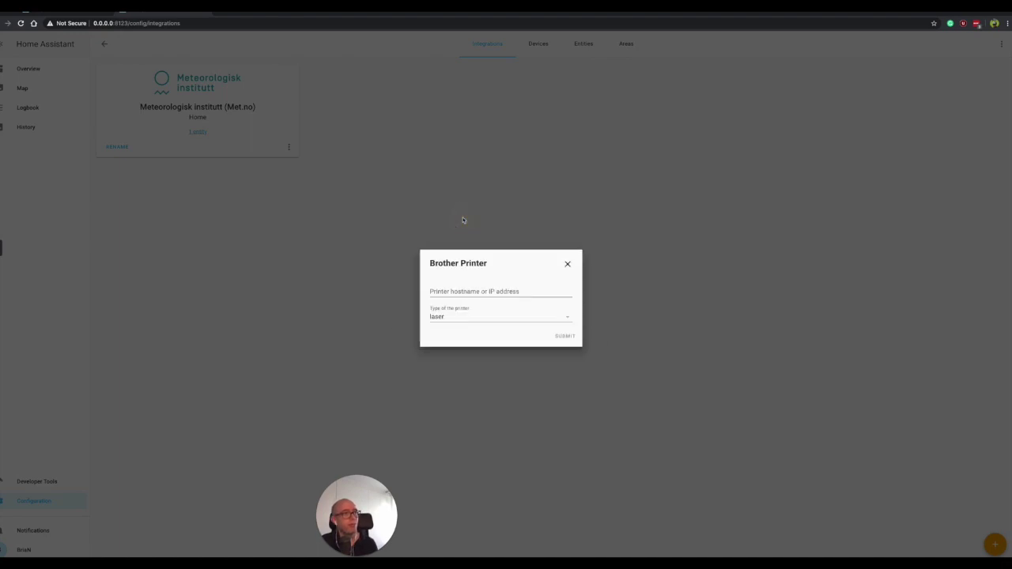
click(421, 303)
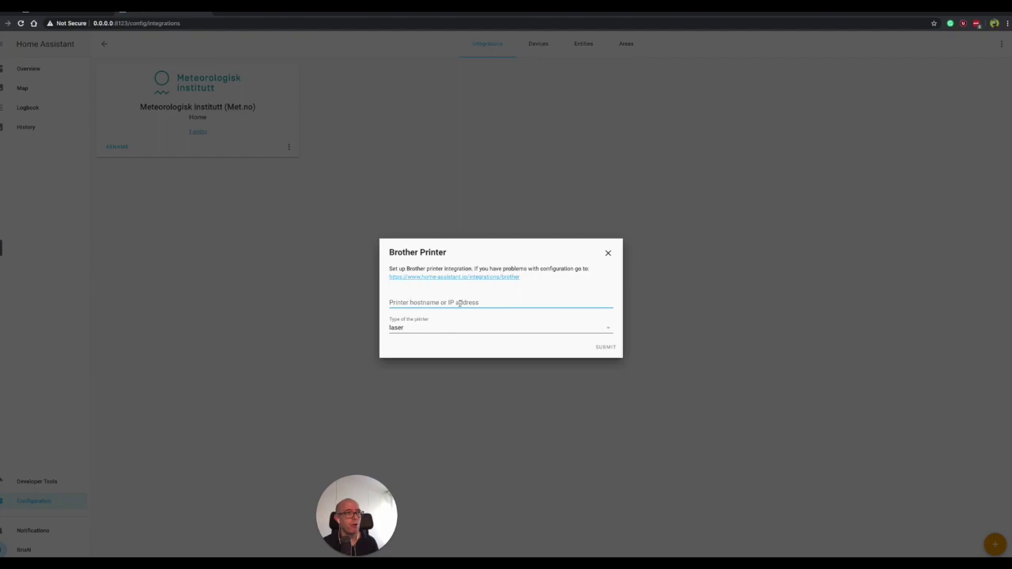
click(608, 253)
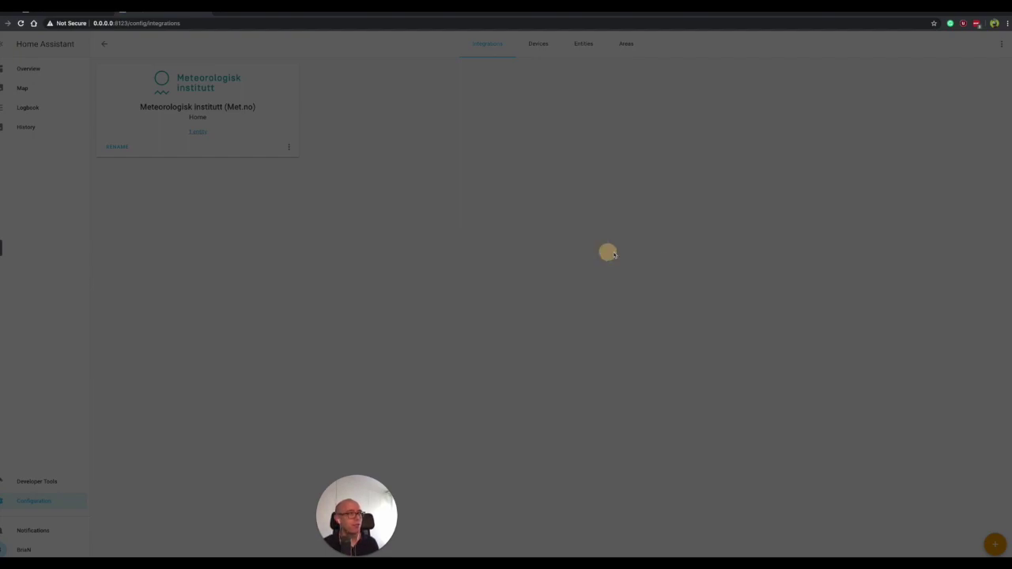
Try to set up the HomeKit Controller integration from the list of new integrations
click(996, 547)
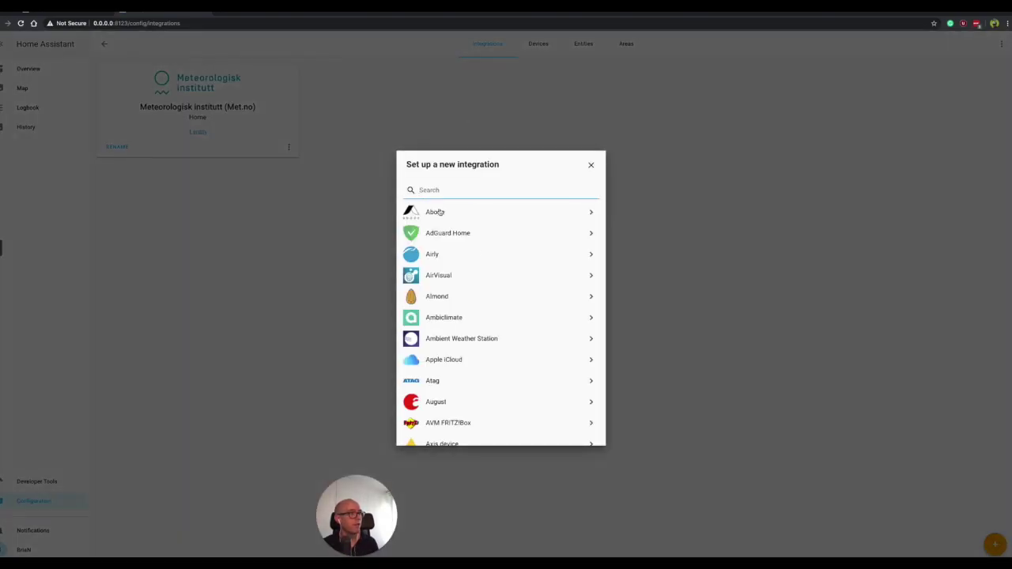
scroll(492, 321, down, 6)
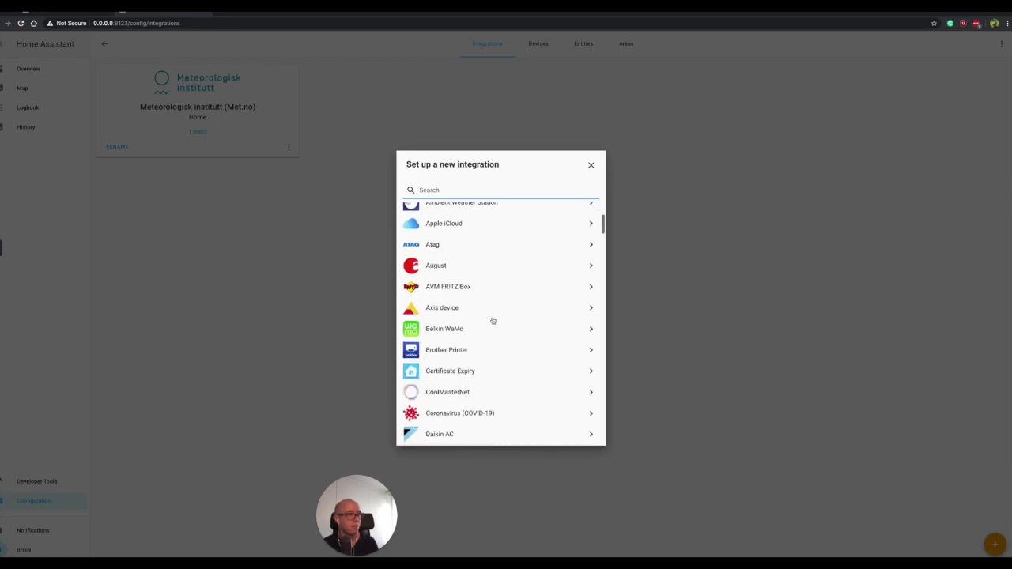
scroll(493, 321, down, 5)
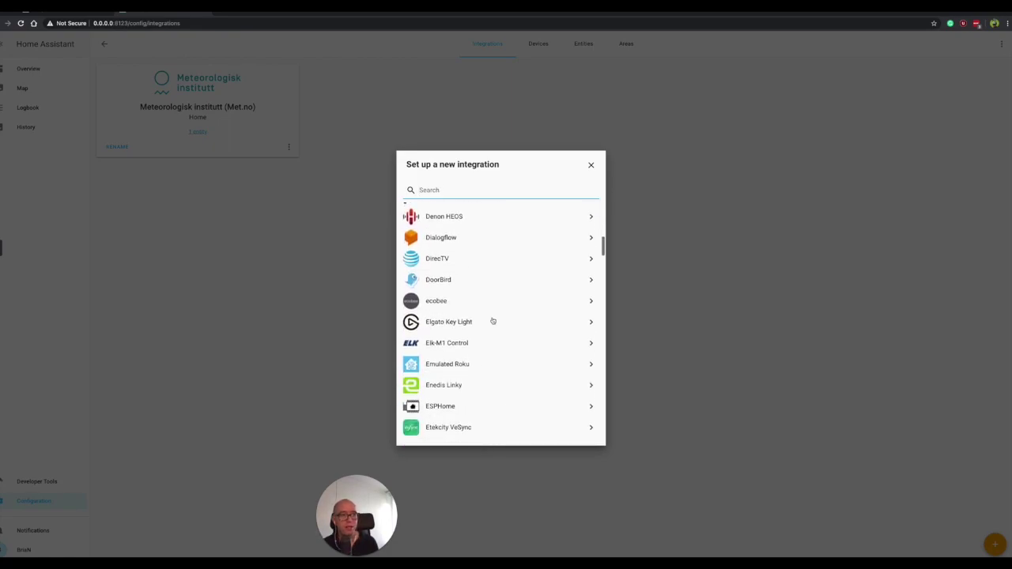
scroll(477, 361, down, 5)
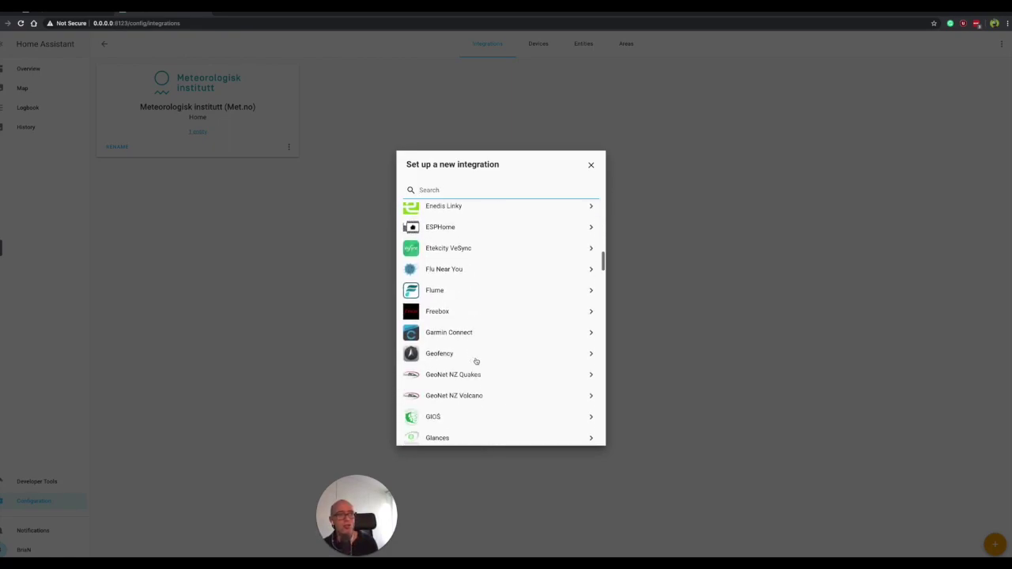
scroll(476, 360, down, 5)
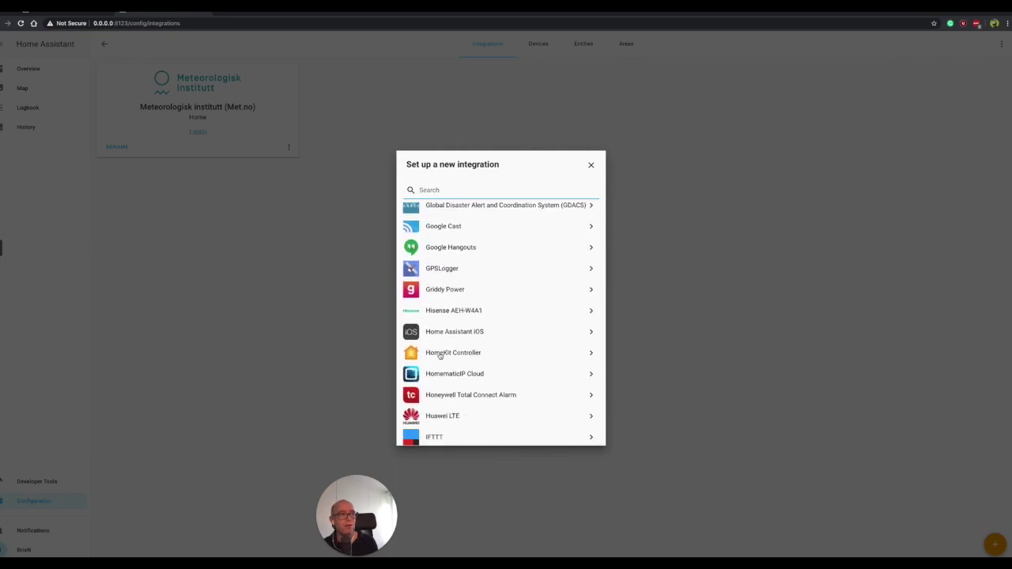
click(440, 354)
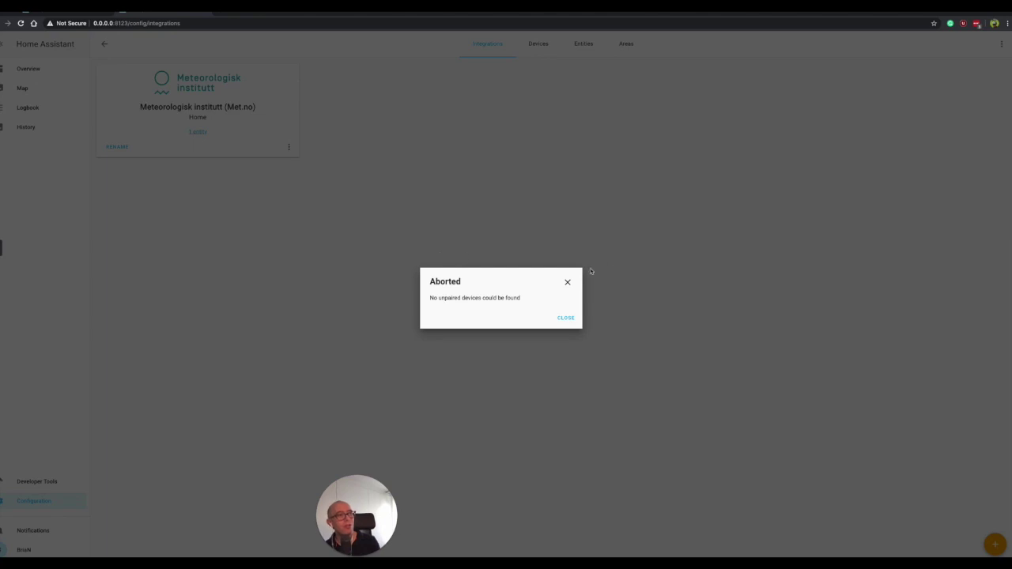
click(567, 281)
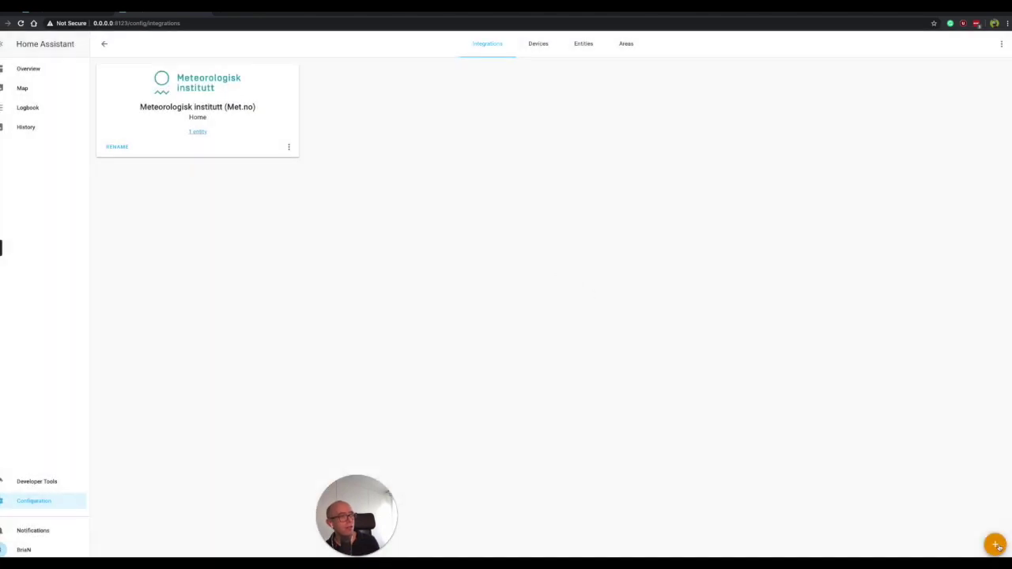
Browse the list of available integrations down to the Google entries and close it without adding one
click(996, 545)
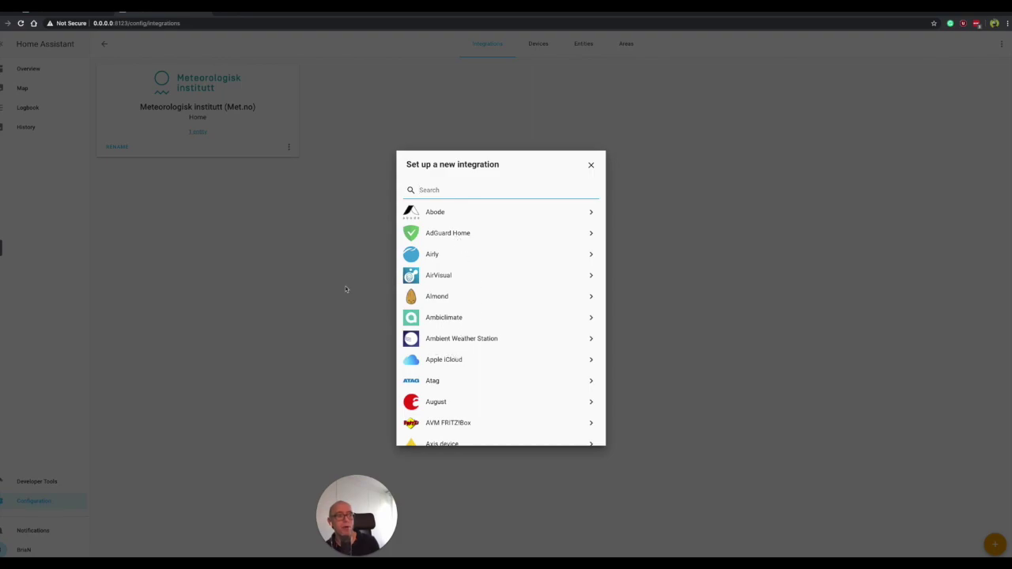
scroll(452, 304, down, 4)
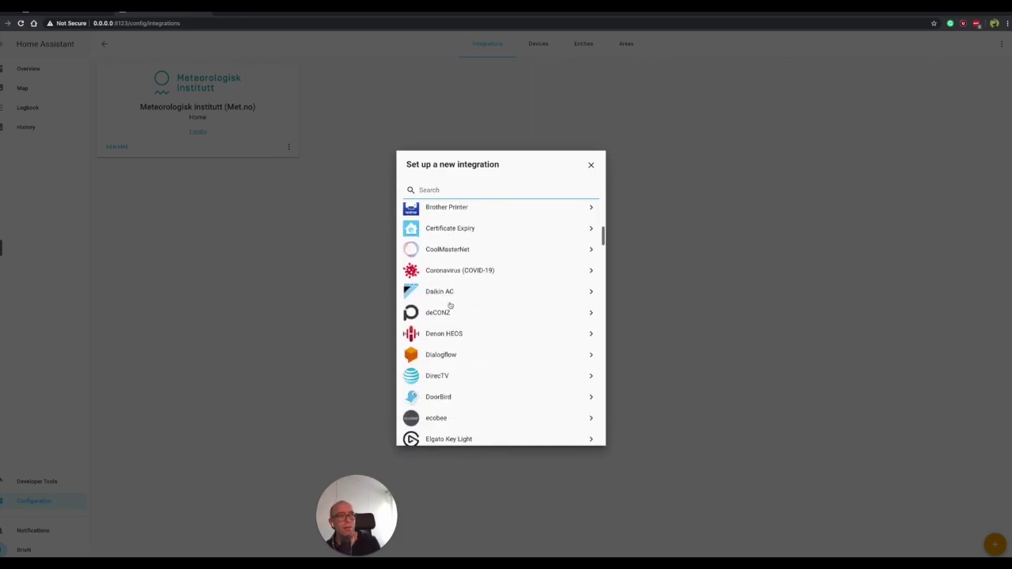
scroll(447, 304, down, 6)
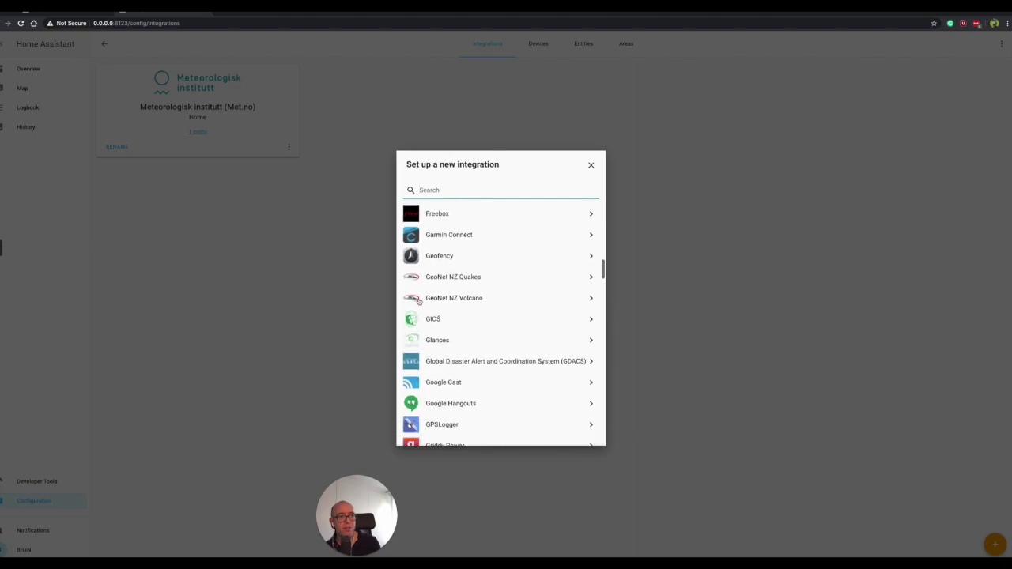
scroll(419, 301, down, 1)
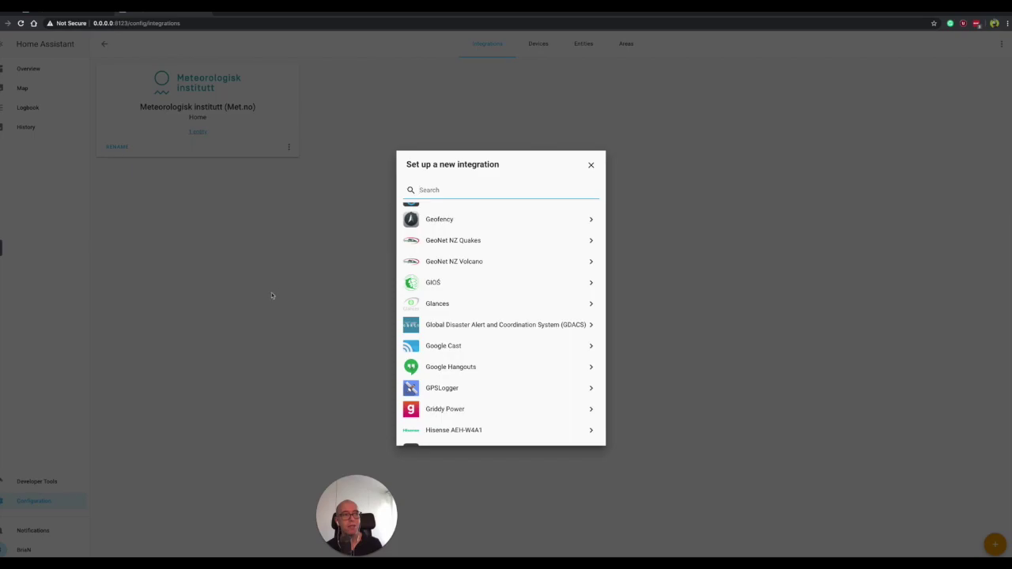
click(591, 166)
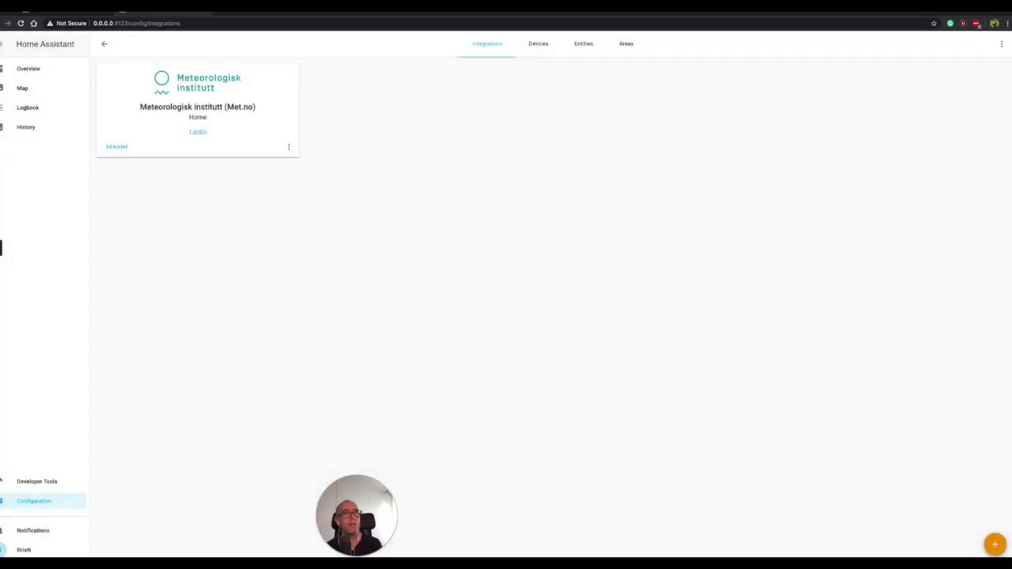
Review the overview dashboard, the home's position on the map, the logbook entries, and the history timeline
click(30, 69)
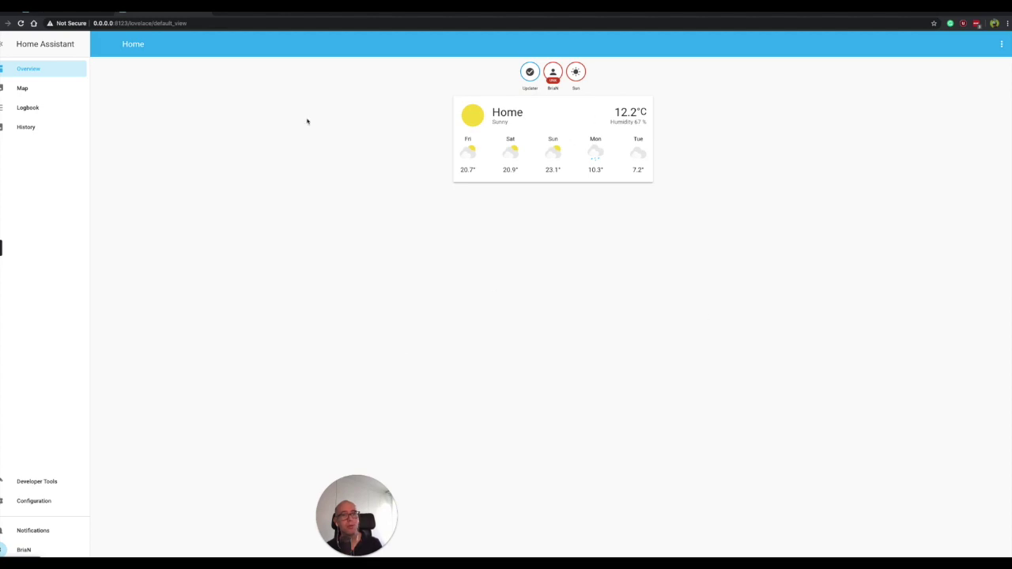
click(38, 90)
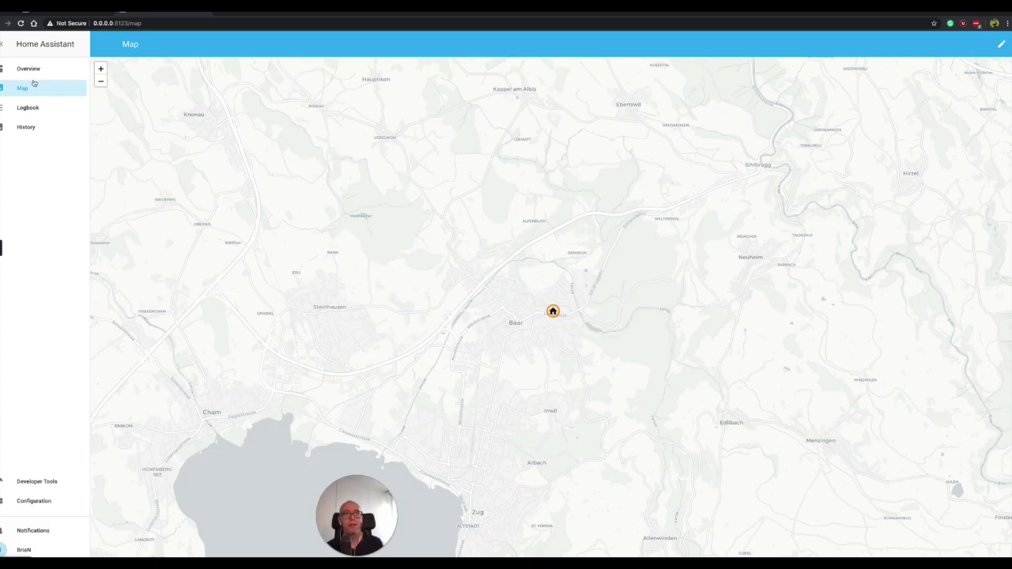
click(22, 108)
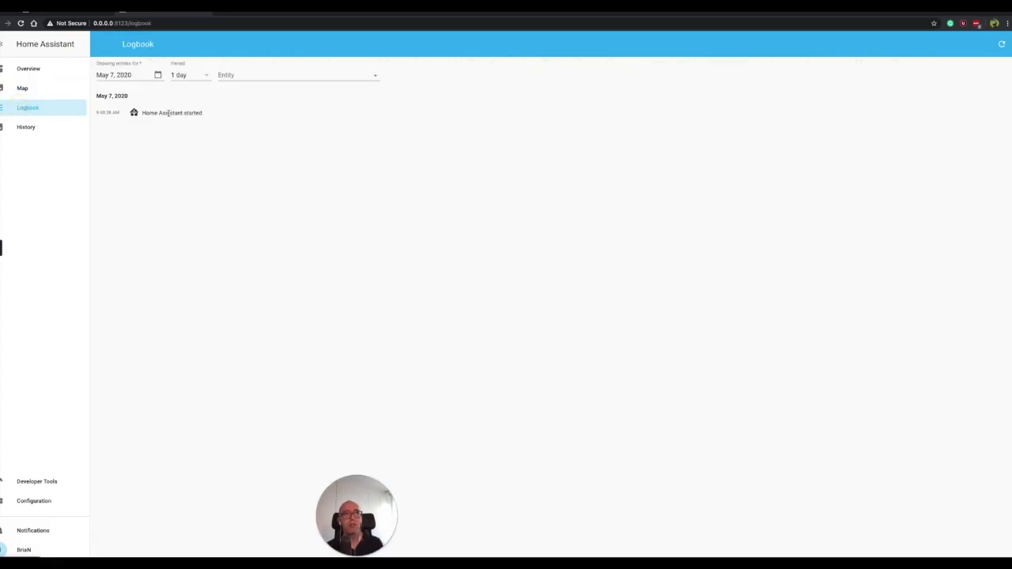
click(26, 127)
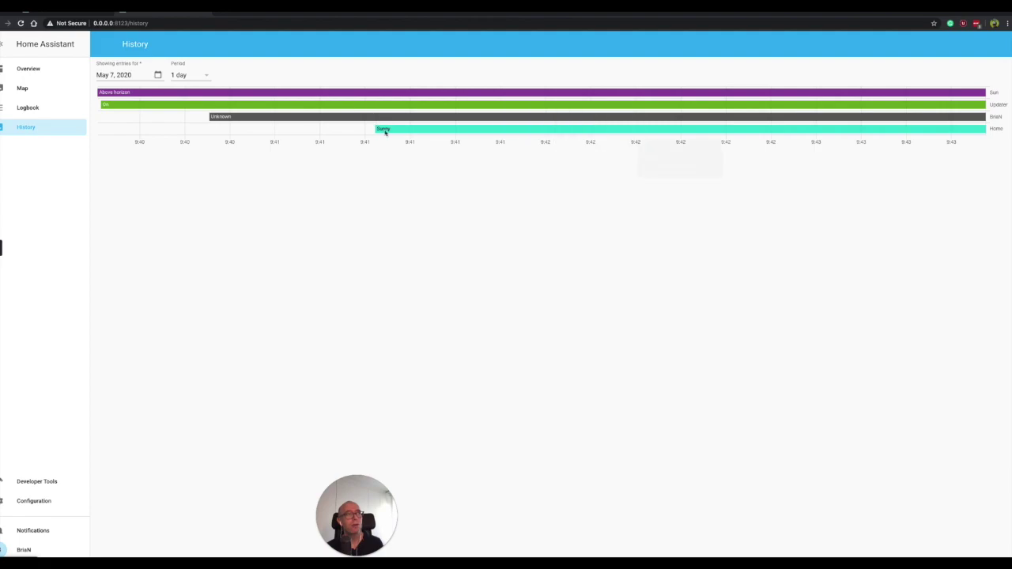
mouse_move(386, 133)
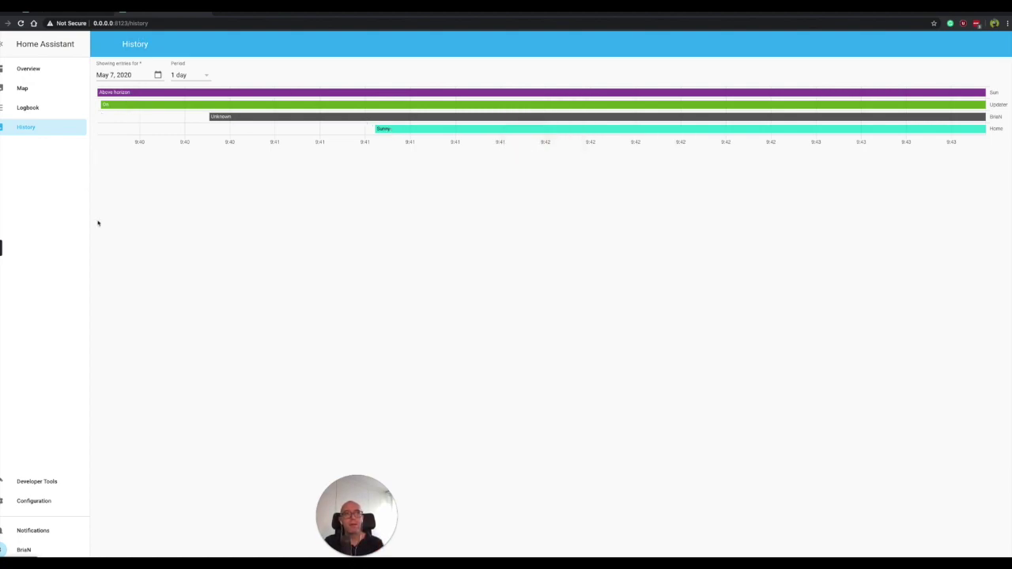
Look through the available configuration categories and return to the overview dashboard
click(41, 503)
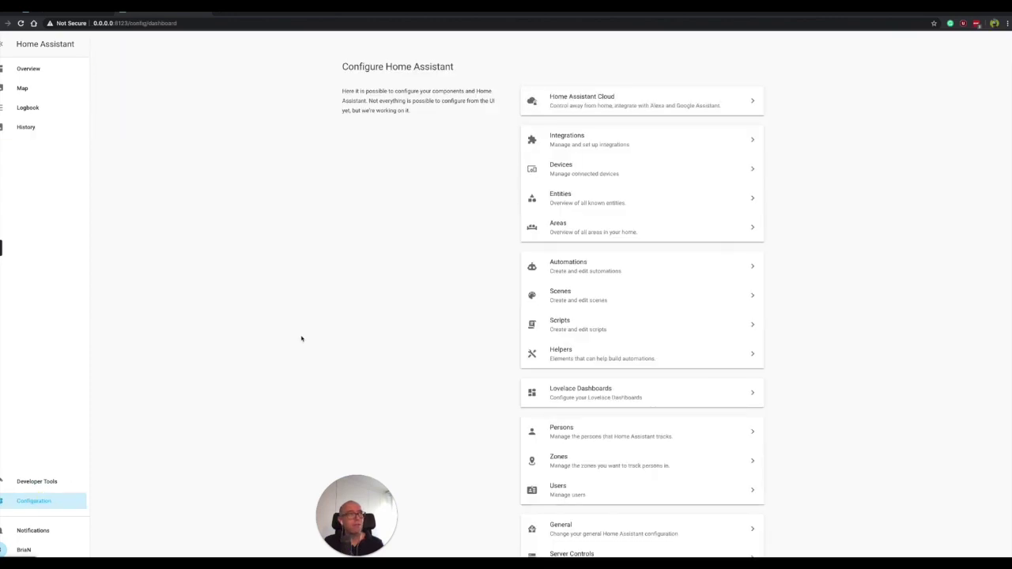
scroll(302, 339, down, 2)
scroll(301, 339, up, 2)
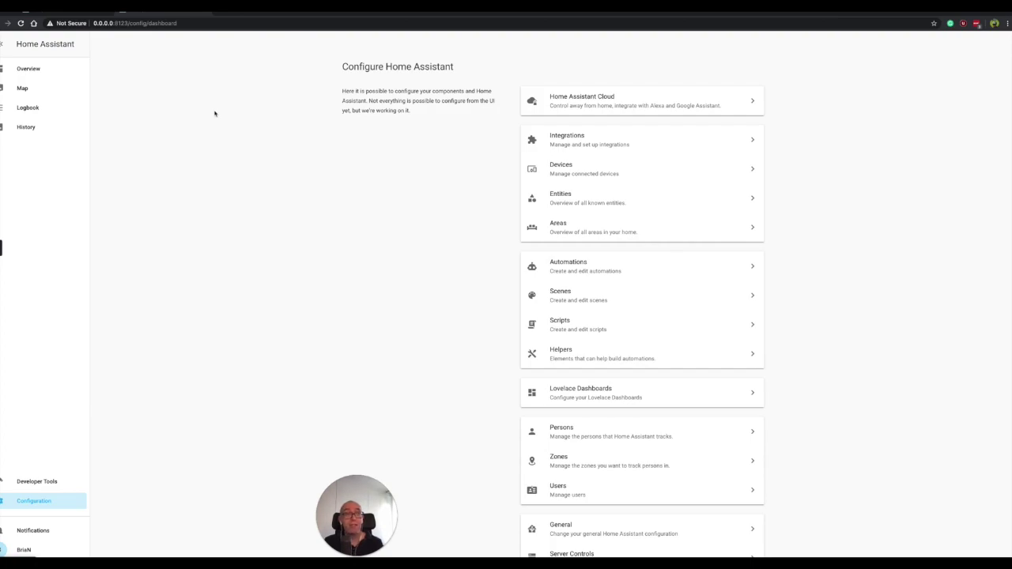
click(35, 69)
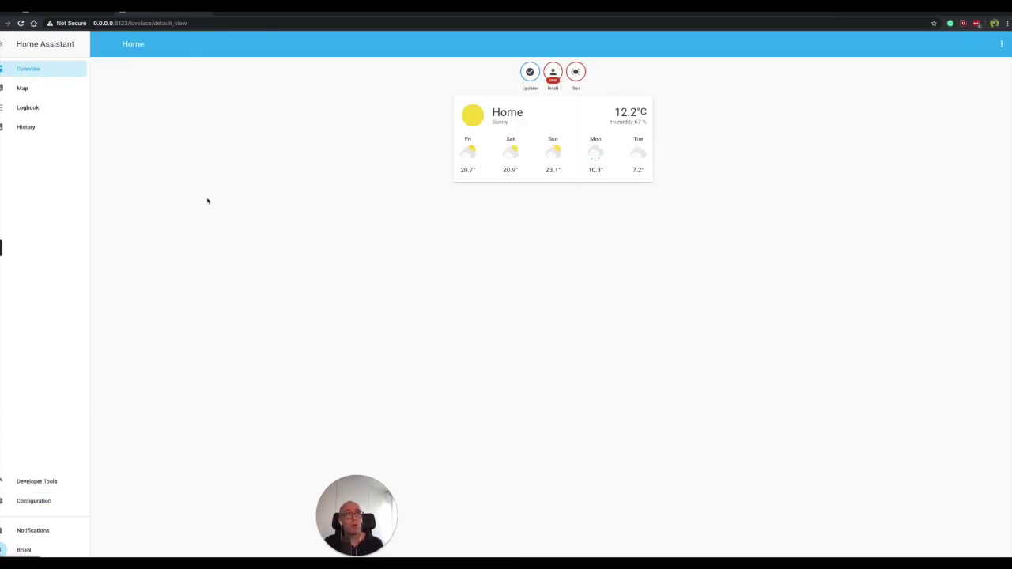